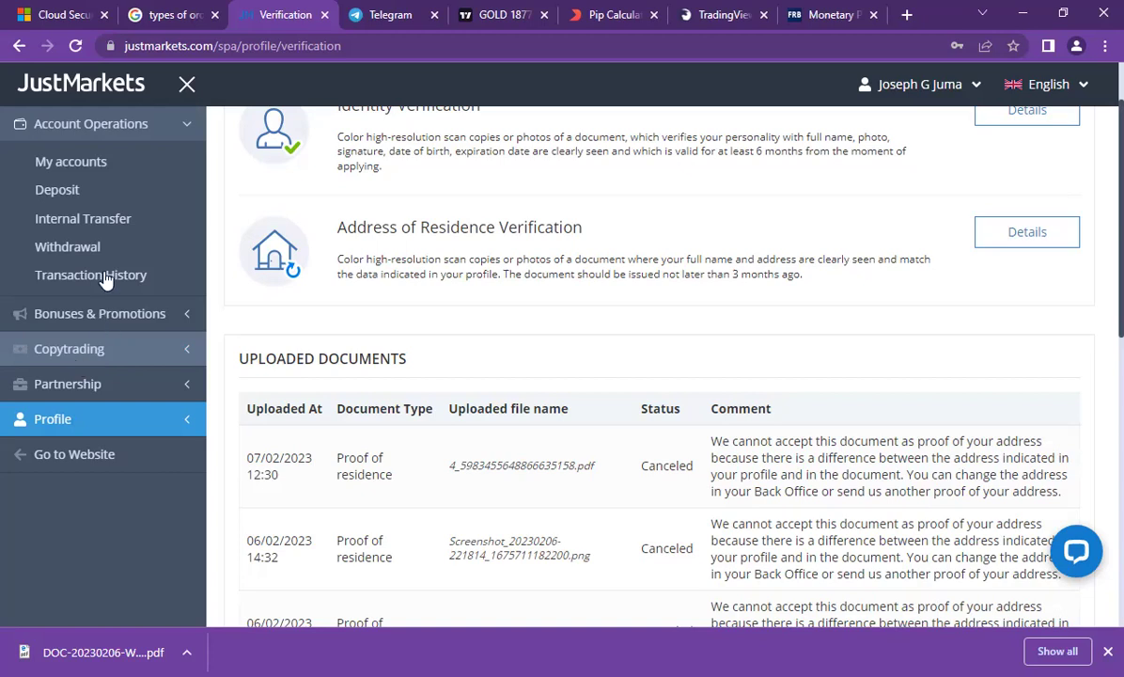
Review the uploaded verification documents, checking the type, status and comment of each in the Verification section of the profile
{"action": "left_click", "coordinate": [101, 129]}
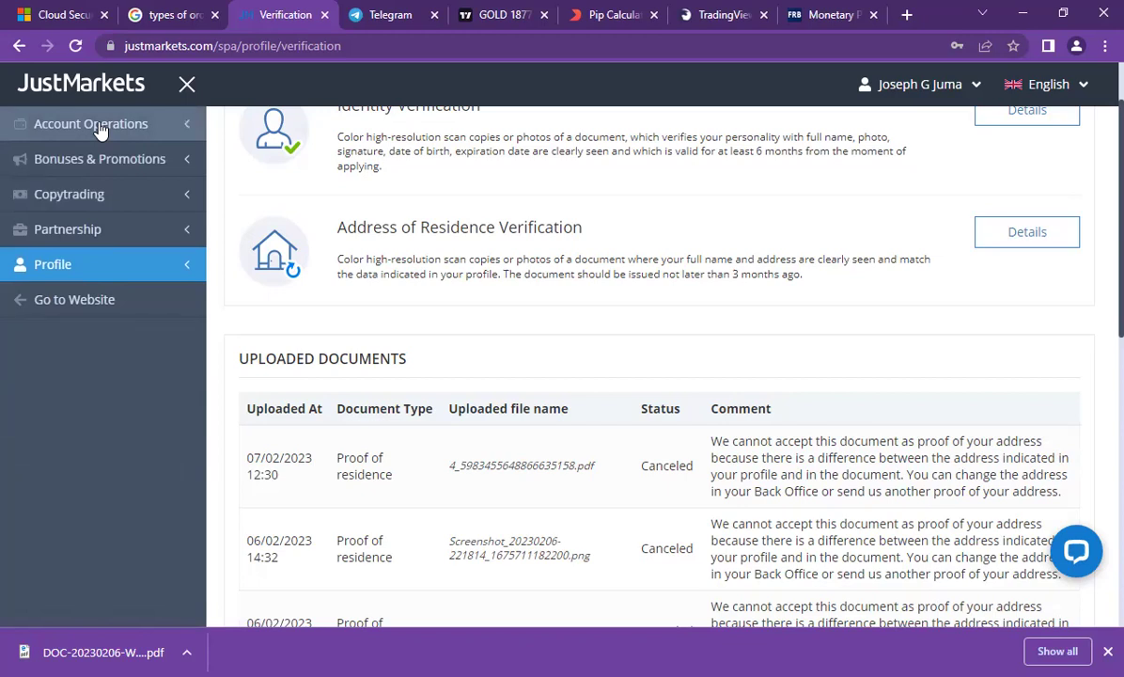
{"action": "scroll", "coordinate": [302, 208], "scroll_direction": "up", "scroll_amount": 2}
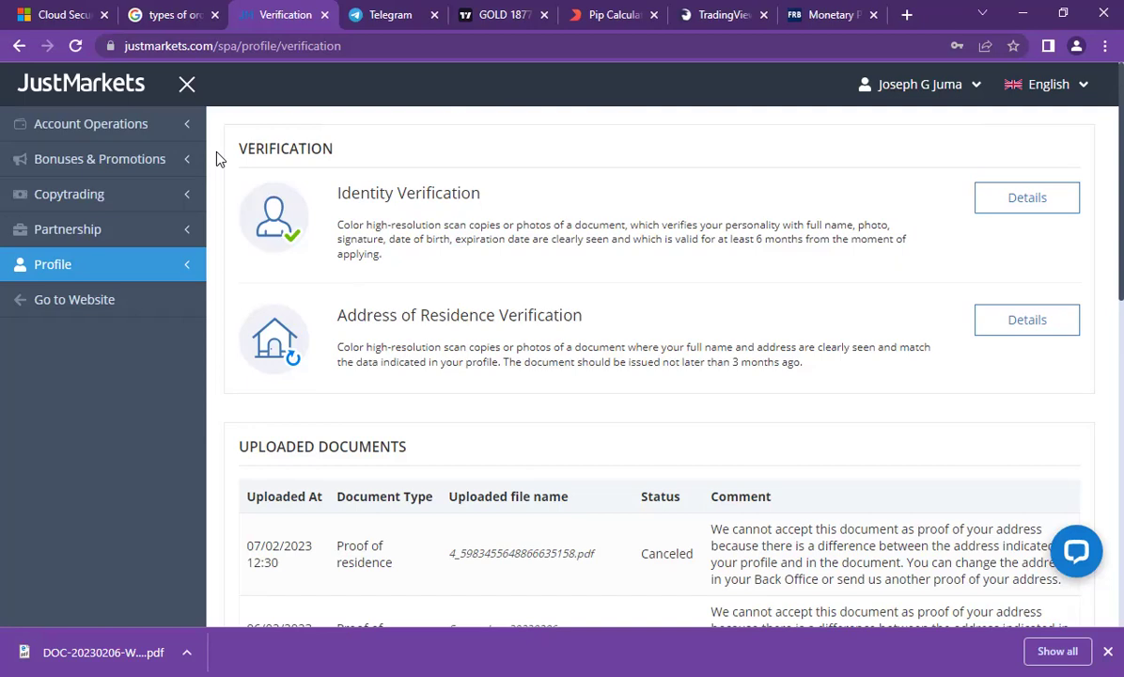
{"action": "scroll", "coordinate": [357, 165], "scroll_direction": "down", "scroll_amount": 4}
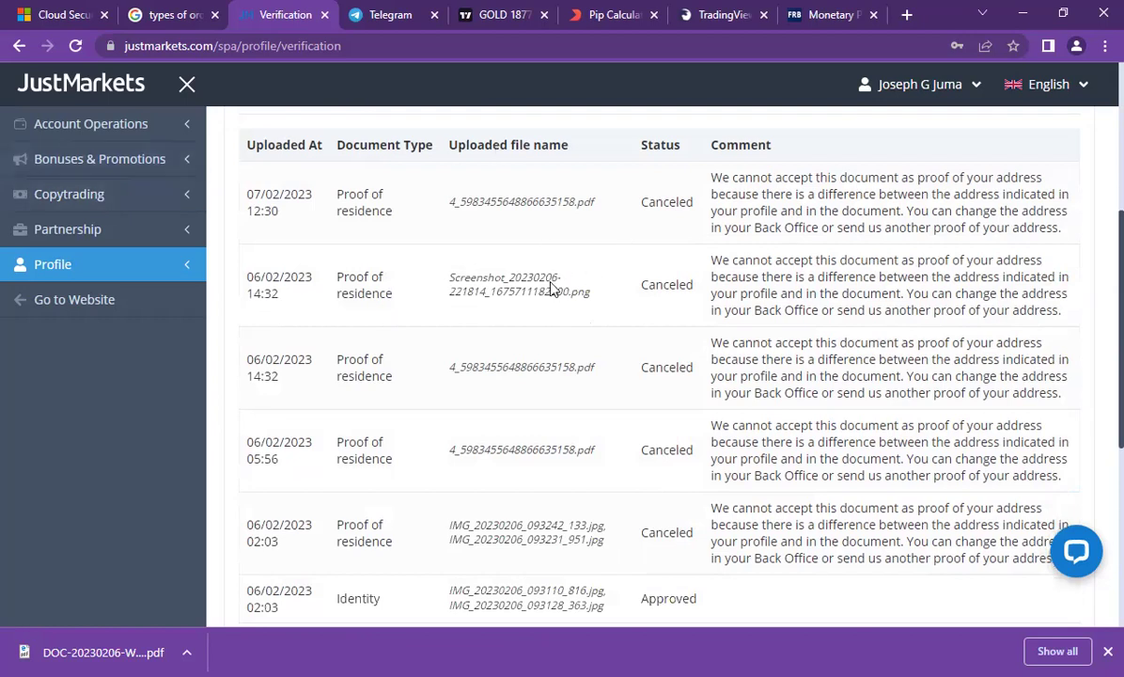
{"action": "scroll", "coordinate": [550, 282], "scroll_direction": "down", "scroll_amount": 5}
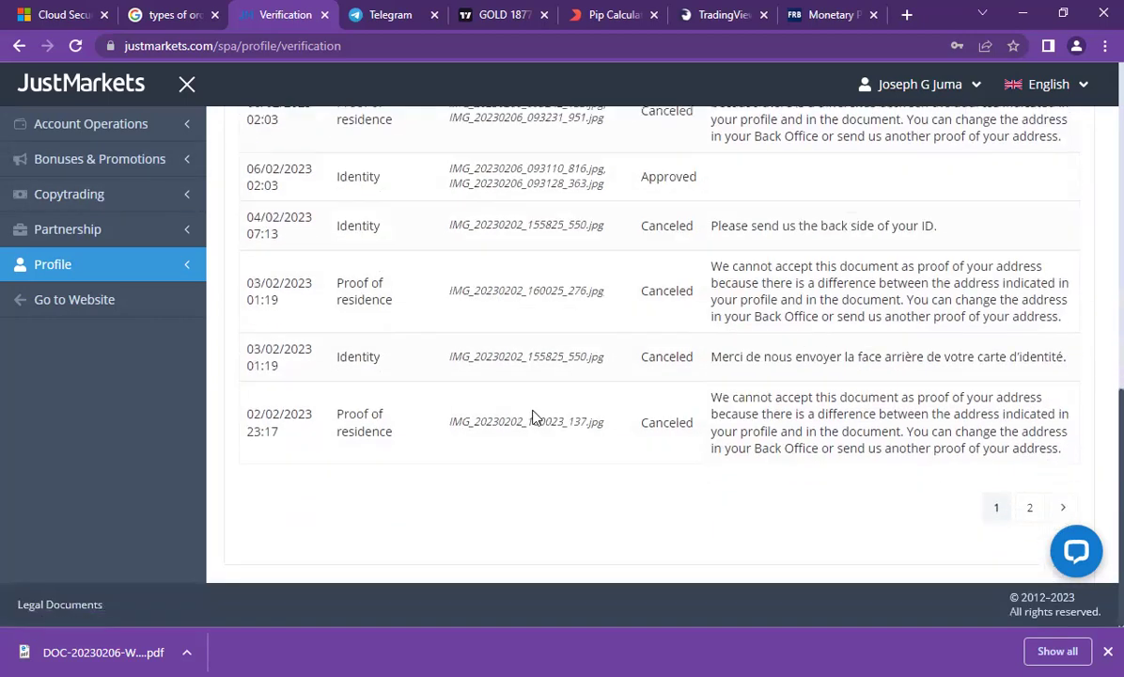
{"action": "scroll", "coordinate": [532, 416], "scroll_direction": "up", "scroll_amount": 1}
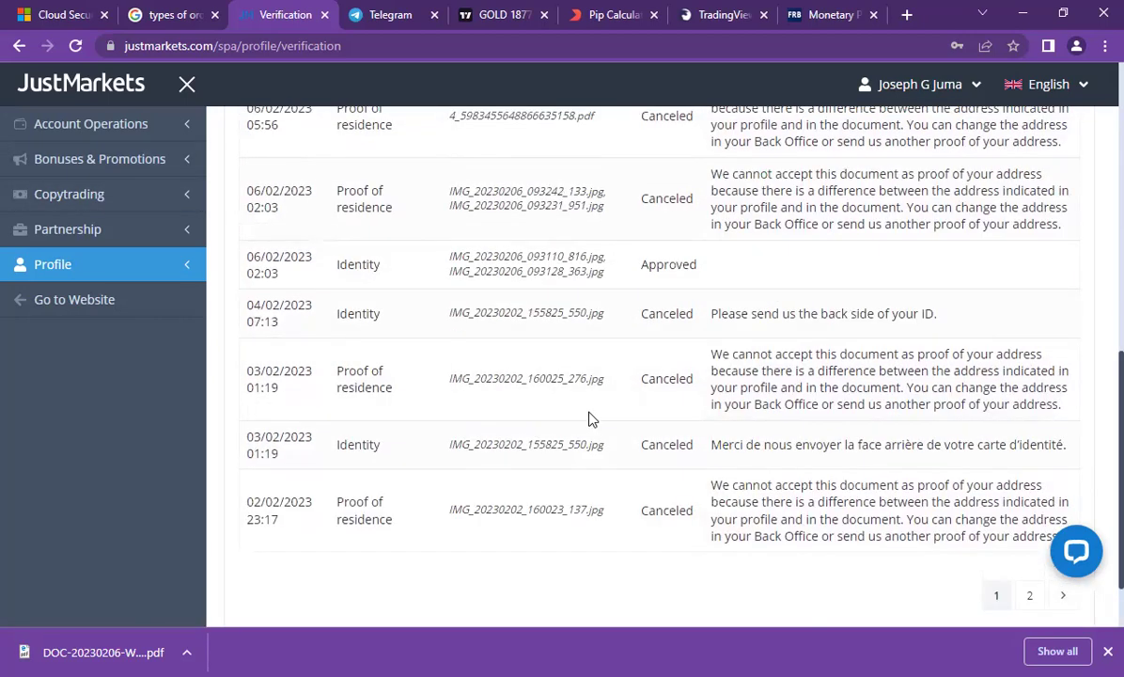
{"action": "scroll", "coordinate": [590, 410], "scroll_direction": "up", "scroll_amount": 7}
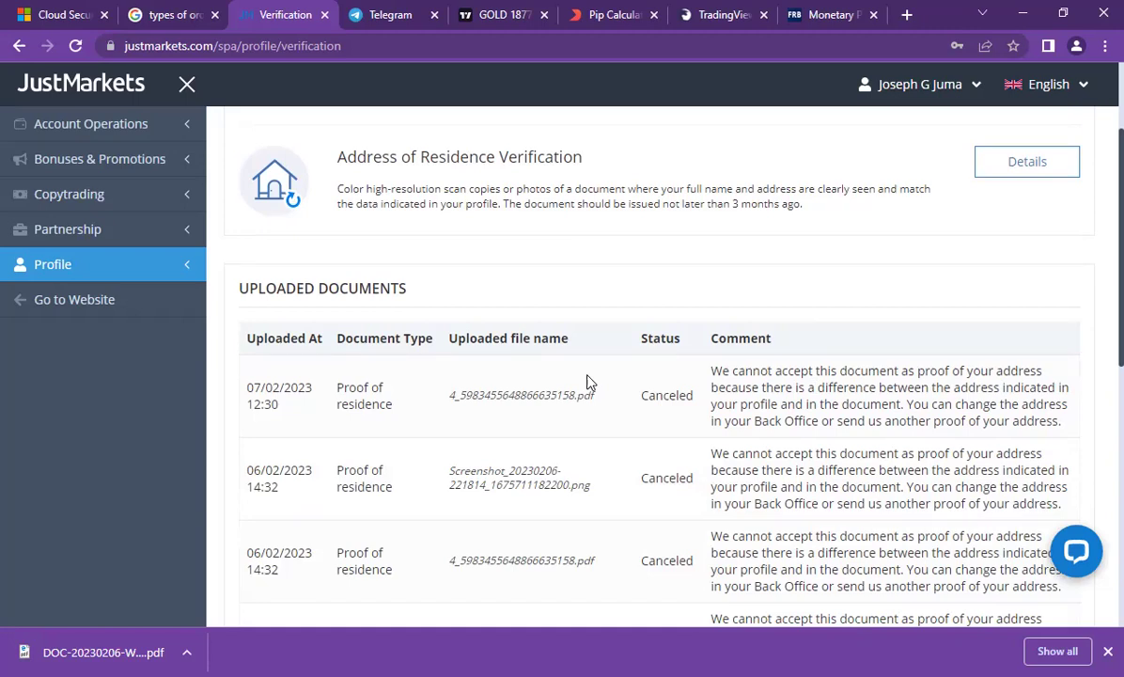
{"action": "left_click", "coordinate": [94, 267]}
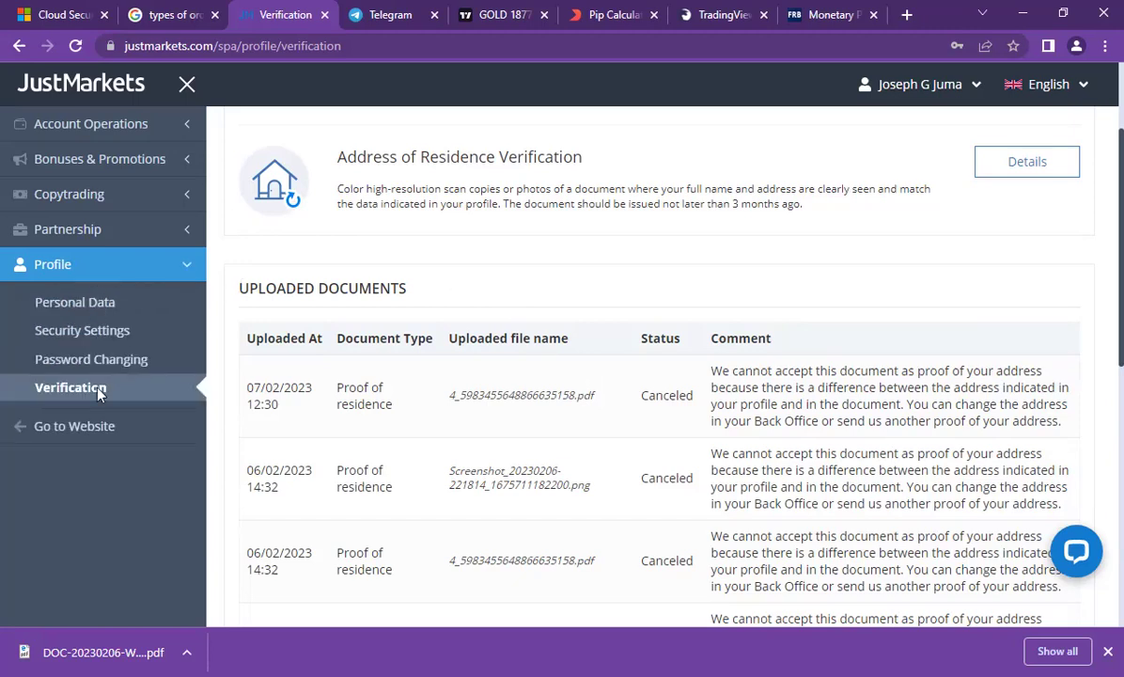
{"action": "scroll", "coordinate": [603, 320], "scroll_direction": "down", "scroll_amount": 10}
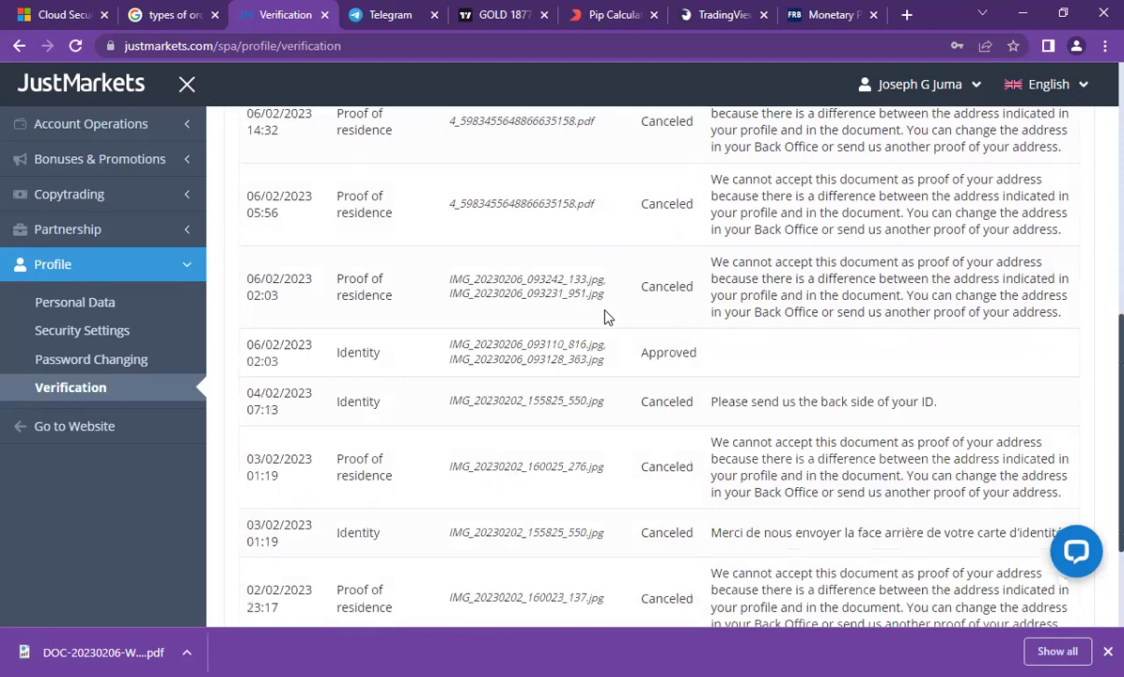
{"action": "scroll", "coordinate": [606, 324], "scroll_direction": "up", "scroll_amount": 9}
{"action": "scroll", "coordinate": [604, 326], "scroll_direction": "up", "scroll_amount": 3}
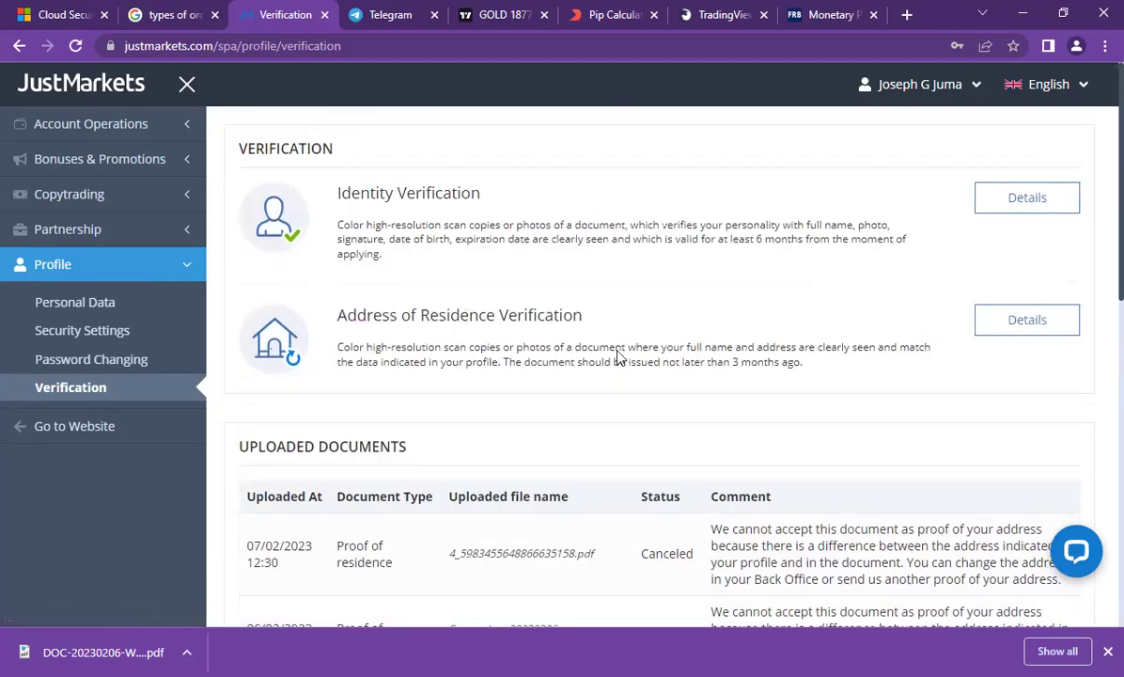
Open the details of the Address of Residence Verification
{"action": "left_click", "coordinate": [1029, 329]}
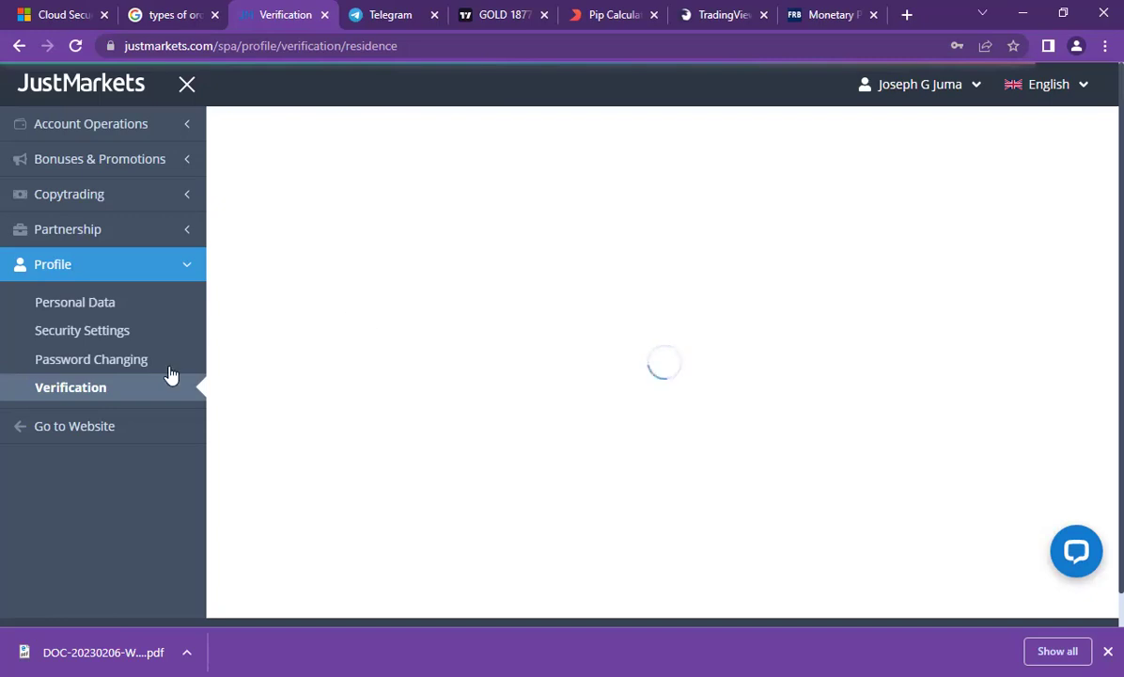
{"action": "left_click", "coordinate": [146, 390]}
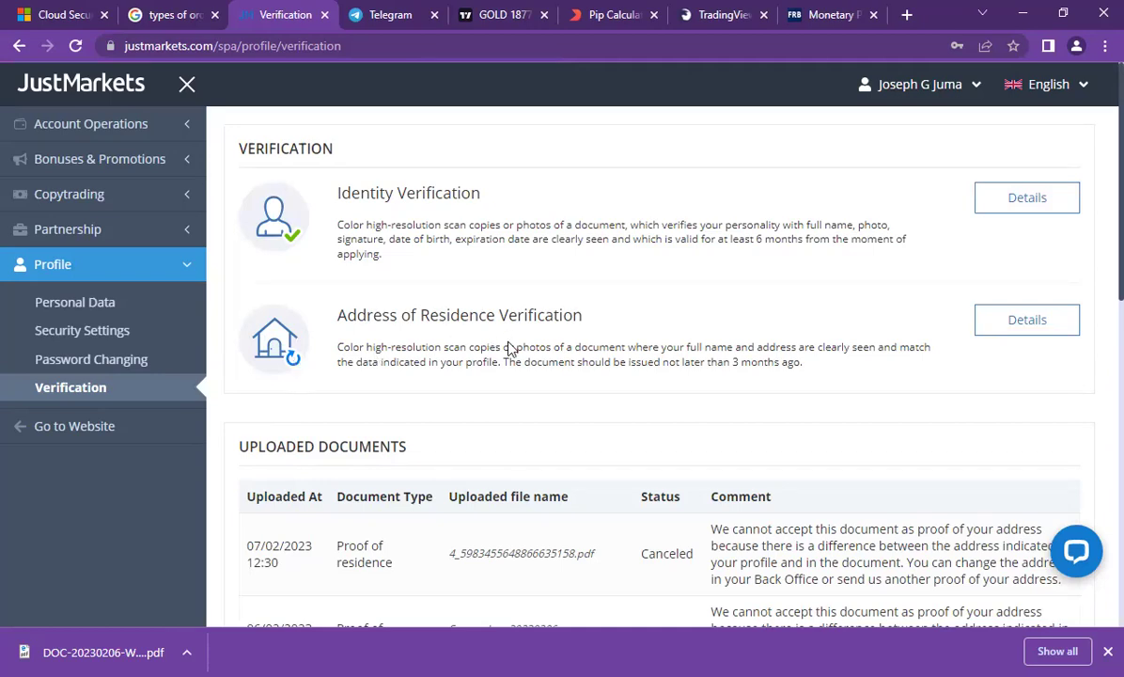
{"action": "scroll", "coordinate": [509, 346], "scroll_direction": "down", "scroll_amount": 7}
{"action": "scroll", "coordinate": [510, 341], "scroll_direction": "up", "scroll_amount": 7}
{"action": "left_click", "coordinate": [1027, 320]}
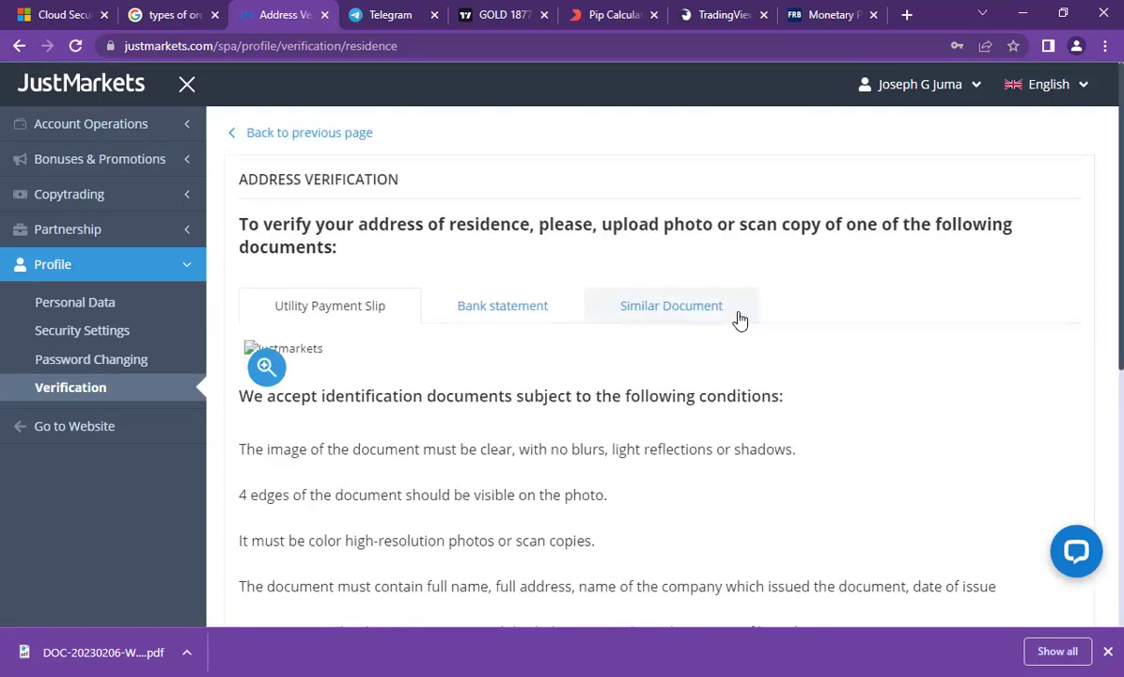
Read the conditions for accepted proof-of-address documents and the list of address documents already uploaded
{"action": "scroll", "coordinate": [570, 364], "scroll_direction": "down", "scroll_amount": 5}
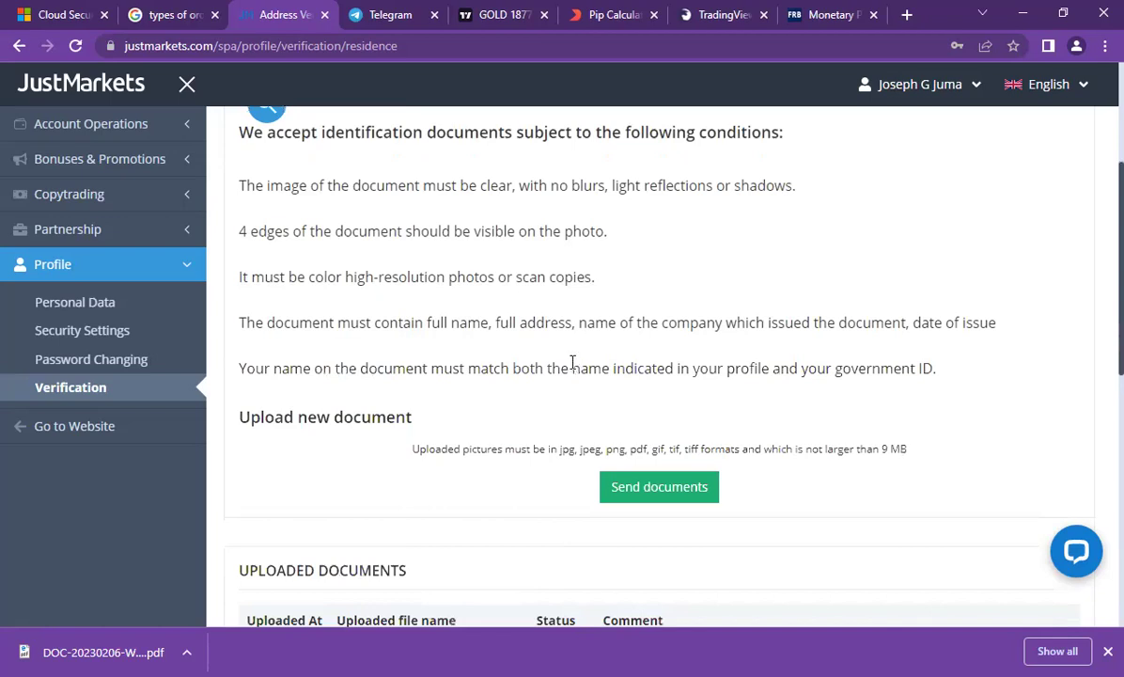
{"action": "scroll", "coordinate": [570, 363], "scroll_direction": "down", "scroll_amount": 3}
{"action": "scroll", "coordinate": [573, 357], "scroll_direction": "up", "scroll_amount": 8}
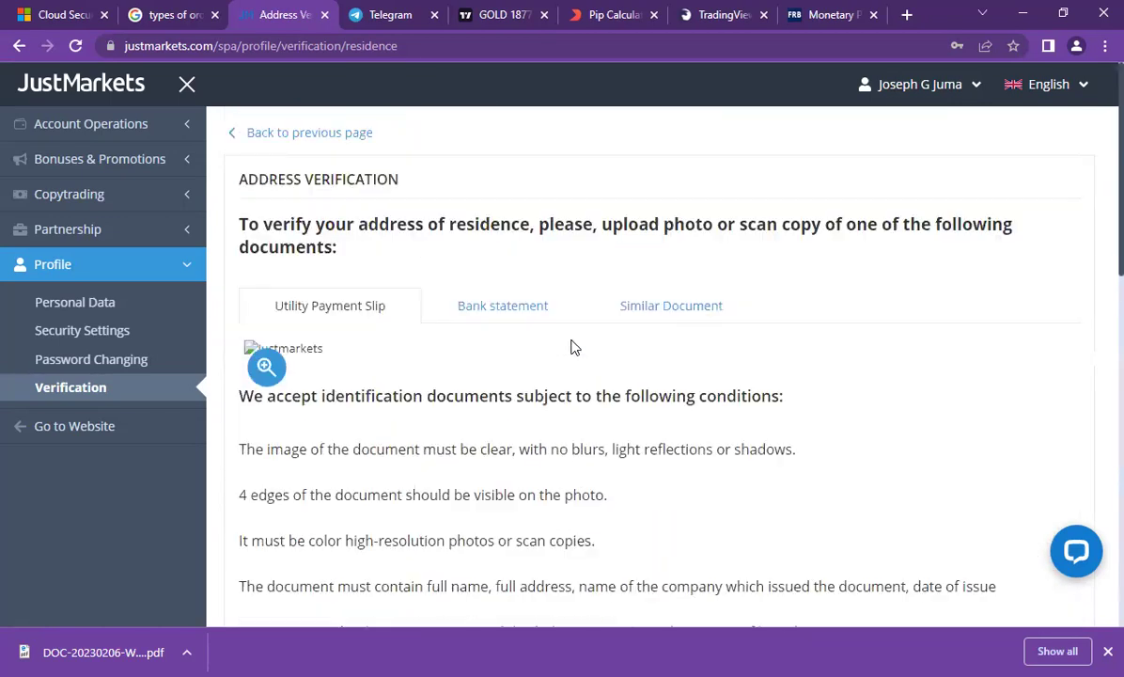
{"action": "scroll", "coordinate": [559, 347], "scroll_direction": "down", "scroll_amount": 3}
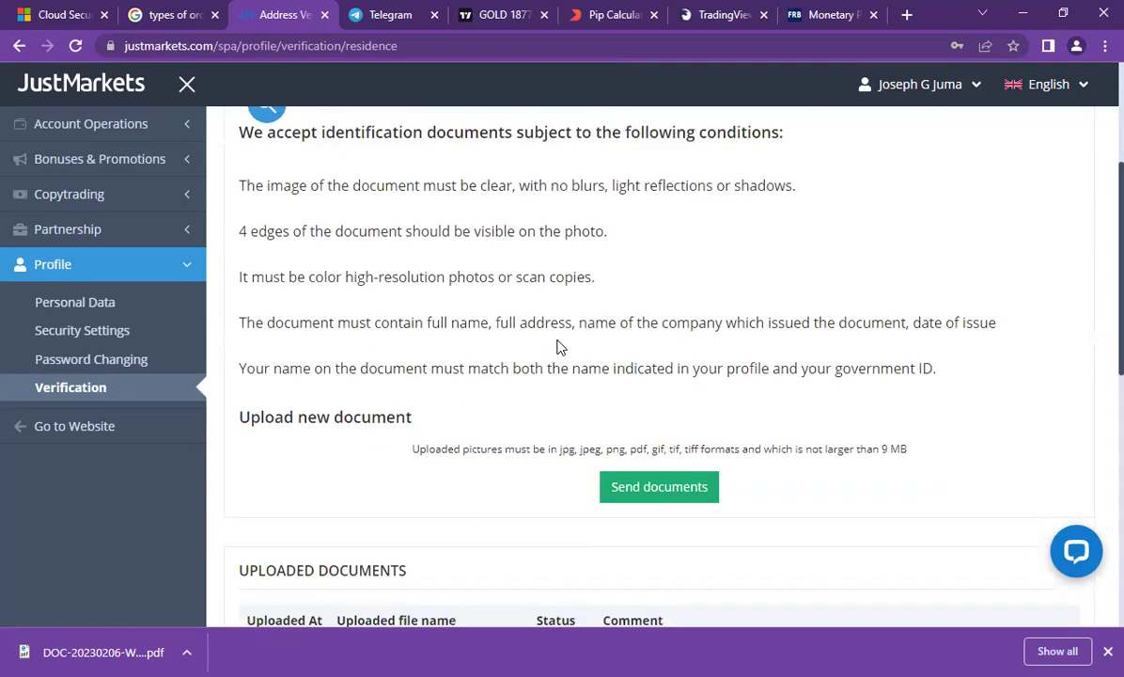
{"action": "scroll", "coordinate": [555, 416], "scroll_direction": "up", "scroll_amount": 3}
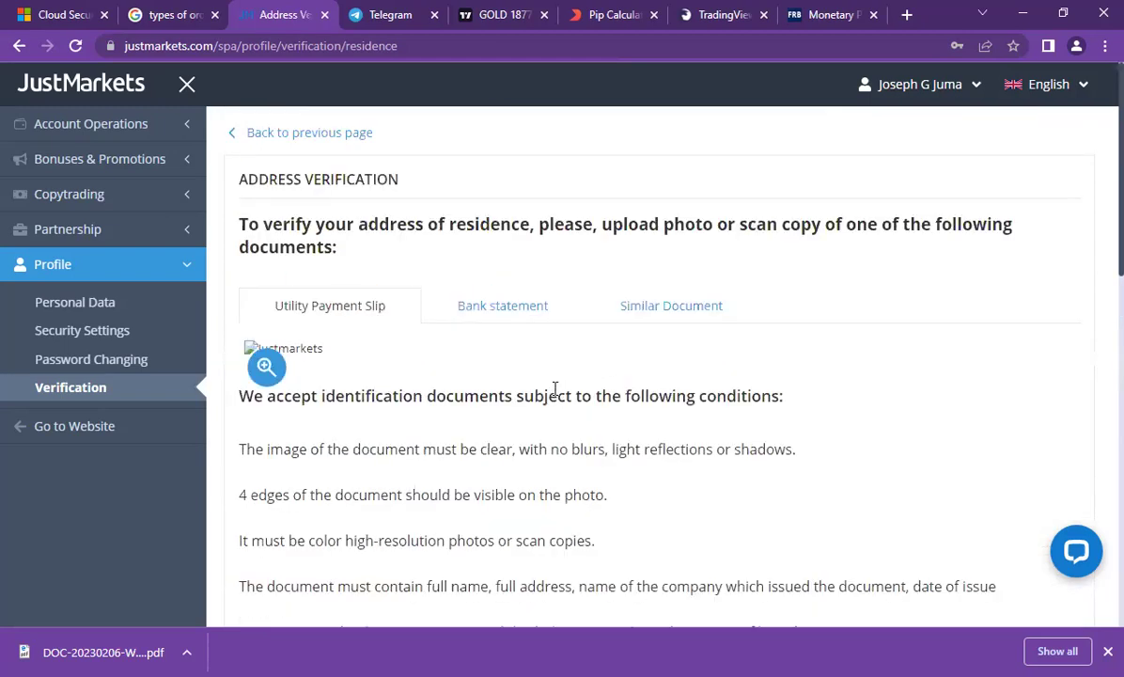
{"action": "scroll", "coordinate": [555, 363], "scroll_direction": "down", "scroll_amount": 5}
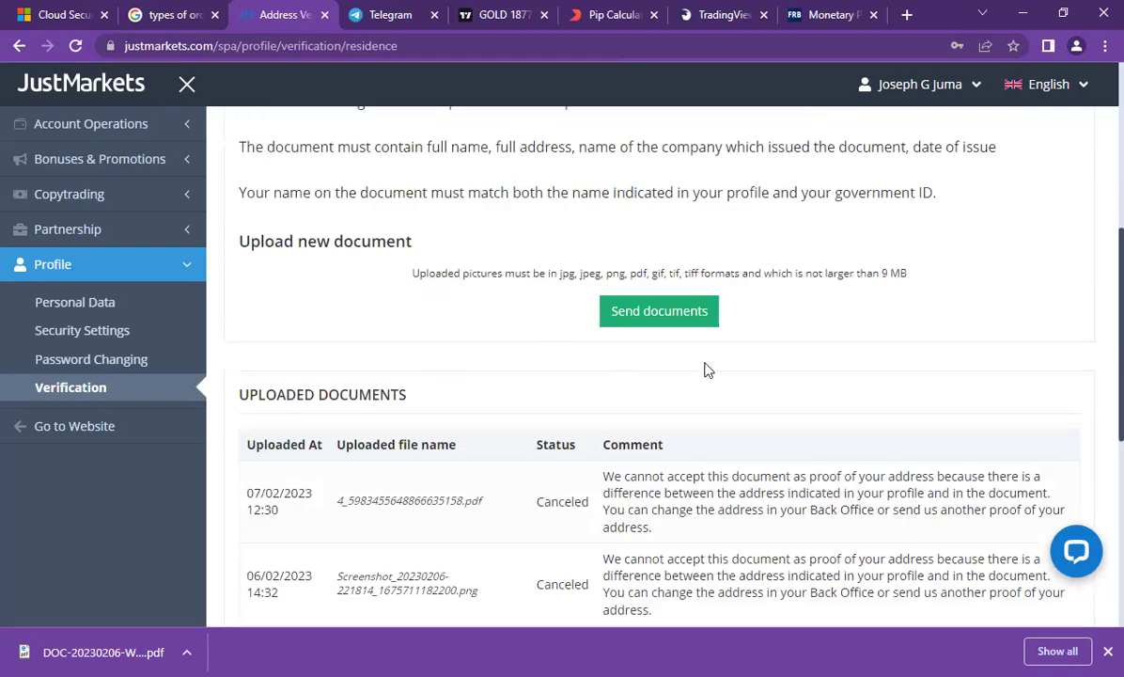
{"action": "scroll", "coordinate": [668, 376], "scroll_direction": "down", "scroll_amount": 5}
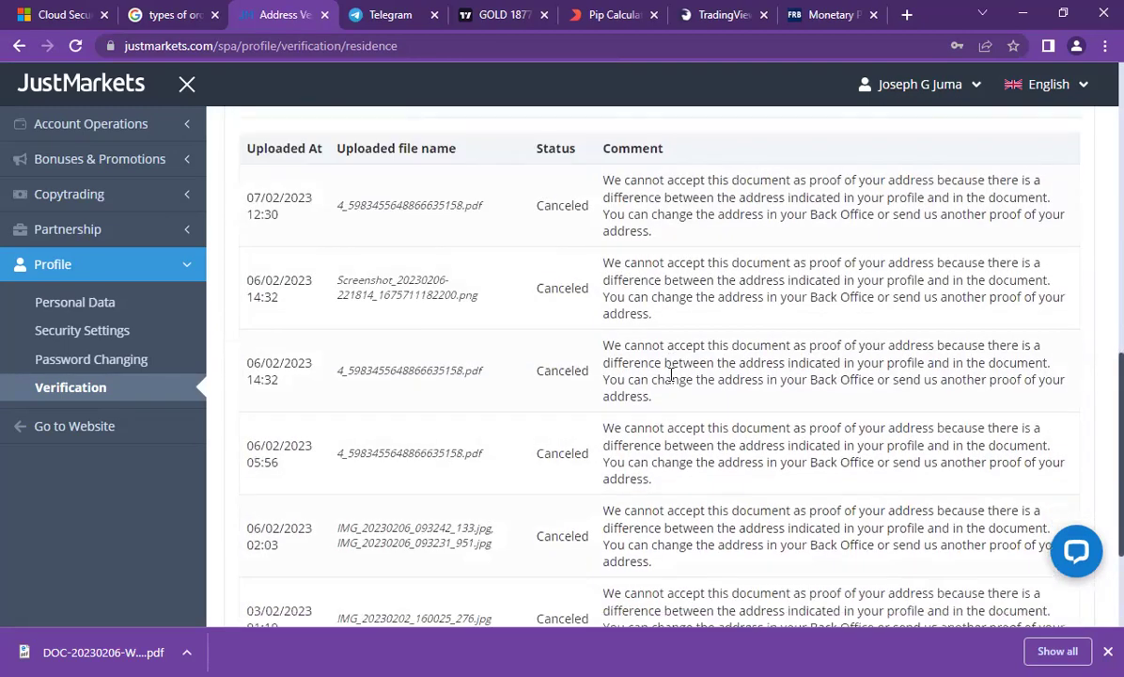
{"action": "scroll", "coordinate": [669, 377], "scroll_direction": "up", "scroll_amount": 5}
{"action": "scroll", "coordinate": [669, 378], "scroll_direction": "up", "scroll_amount": 5}
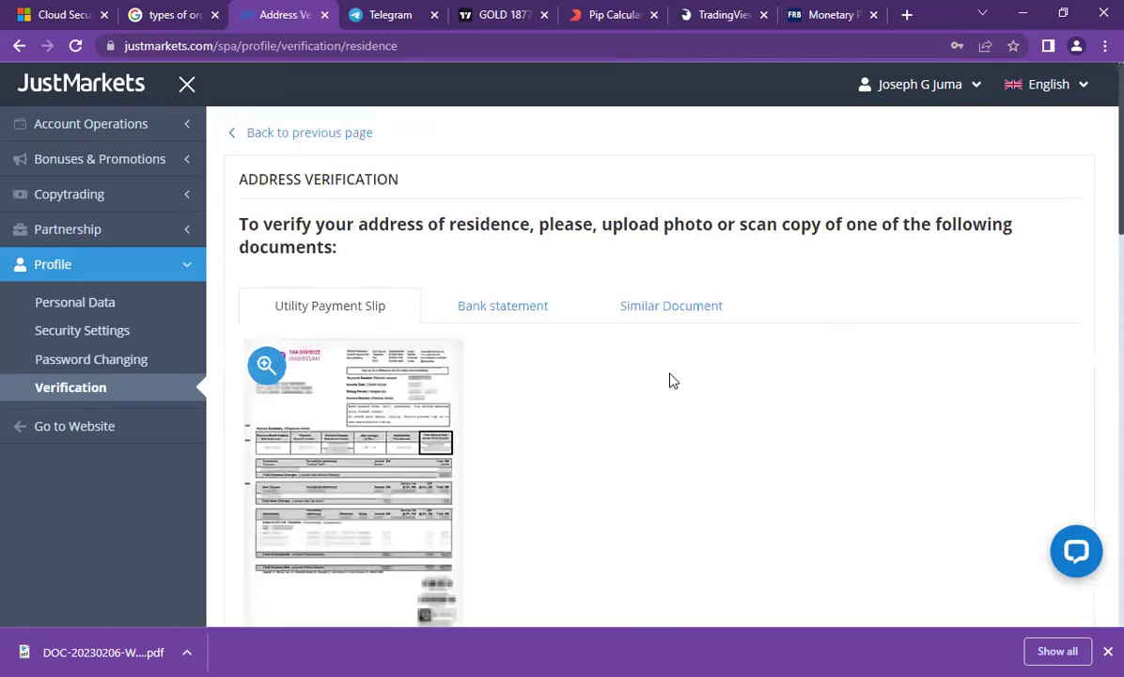
Check how a new address document is attached by opening the file selection and closing it without choosing a file
{"action": "scroll", "coordinate": [669, 378], "scroll_direction": "down", "scroll_amount": 4}
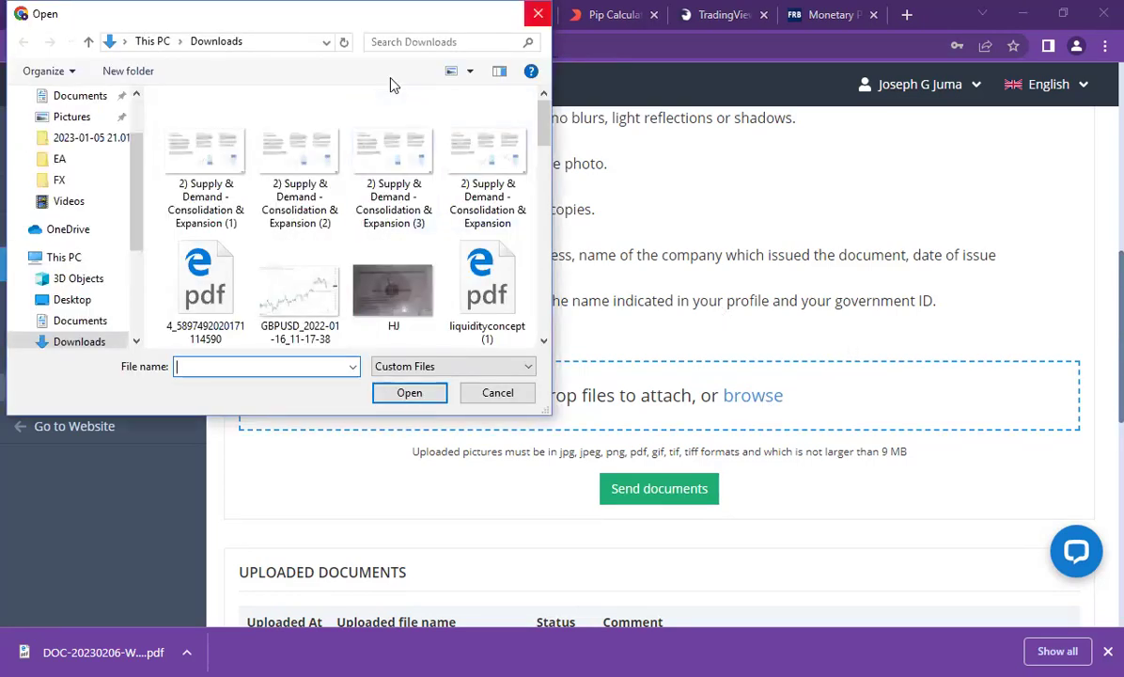
{"action": "key", "text": "Escape"}
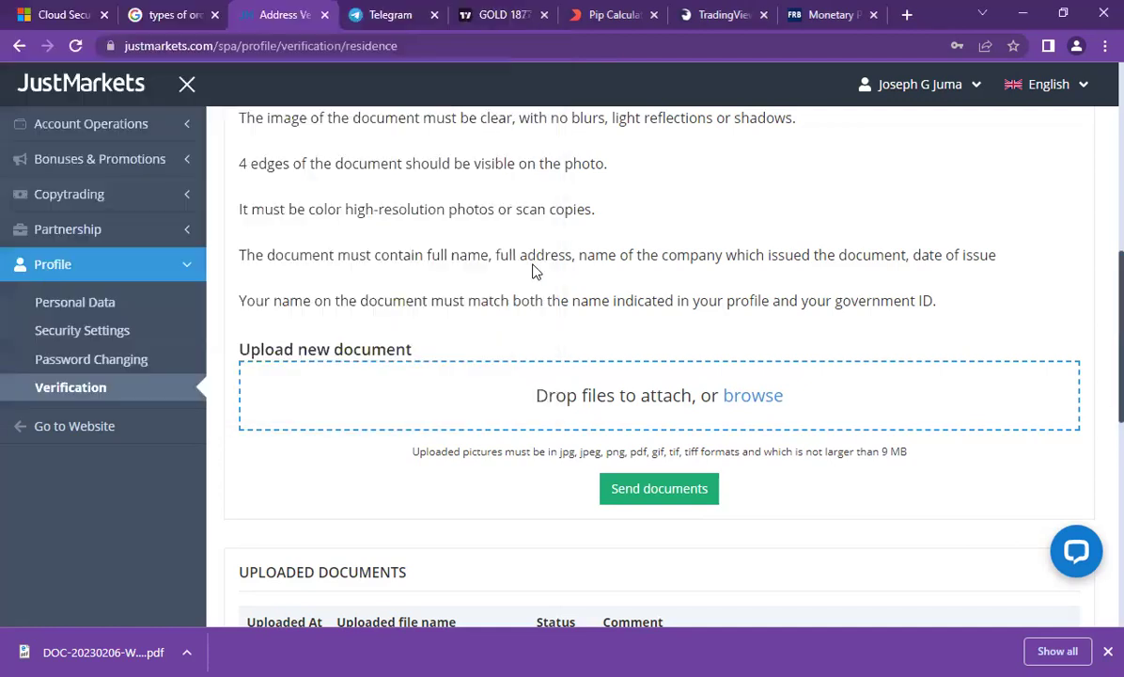
{"action": "scroll", "coordinate": [532, 268], "scroll_direction": "up", "scroll_amount": 5}
{"action": "scroll", "coordinate": [531, 271], "scroll_direction": "up", "scroll_amount": 1}
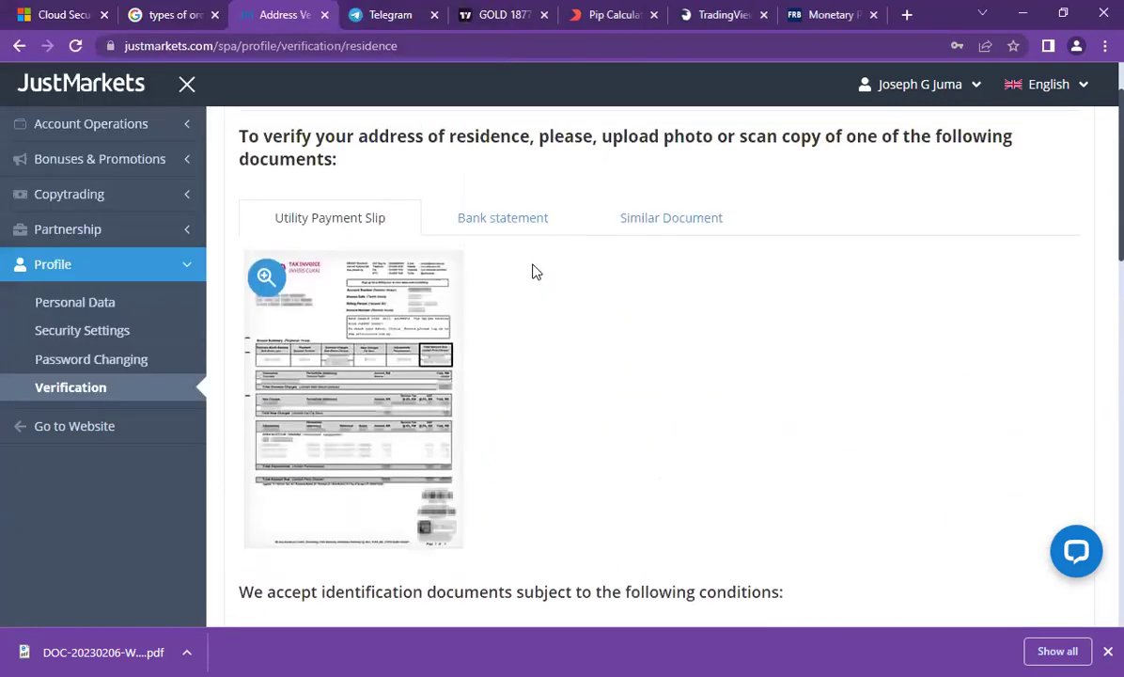
{"action": "scroll", "coordinate": [532, 272], "scroll_direction": "up", "scroll_amount": 1}
Open My accounts and view the list of real trading accounts
{"action": "left_click", "coordinate": [122, 127]}
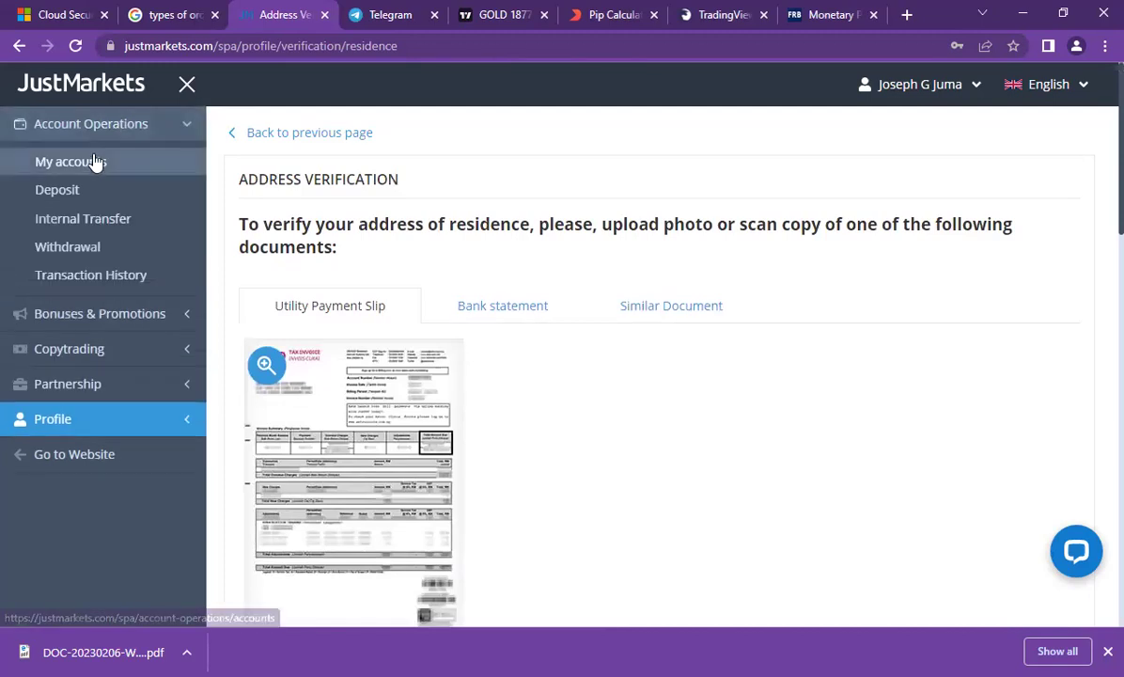
{"action": "left_click", "coordinate": [94, 160]}
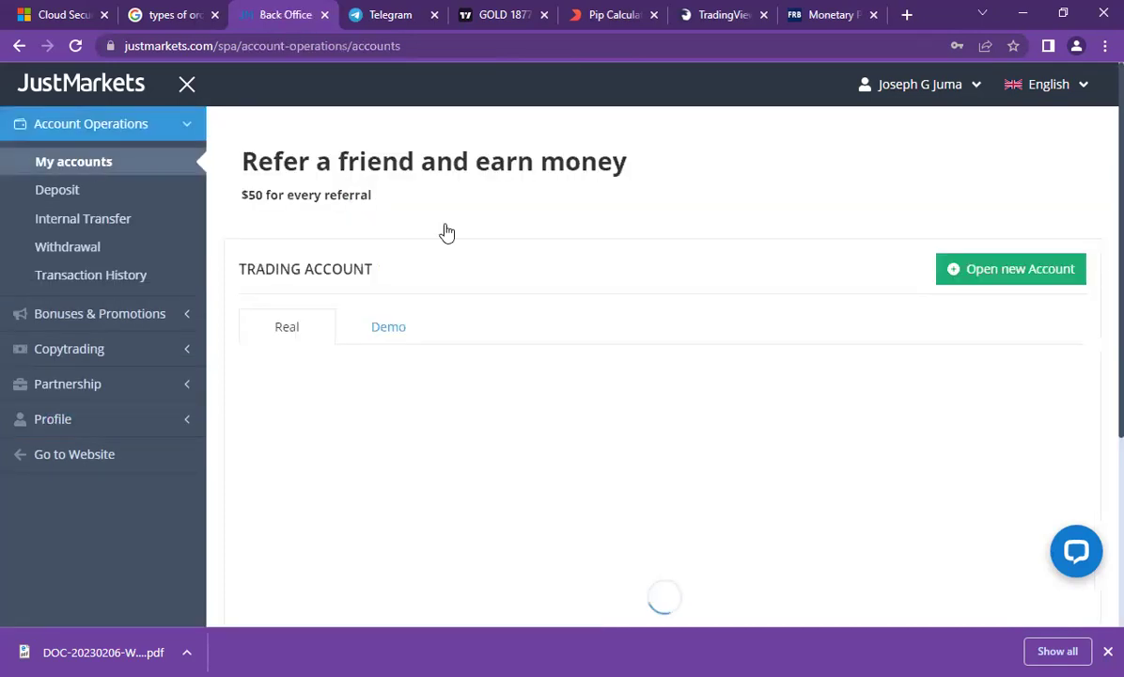
{"action": "scroll", "coordinate": [438, 316], "scroll_direction": "down", "scroll_amount": 1}
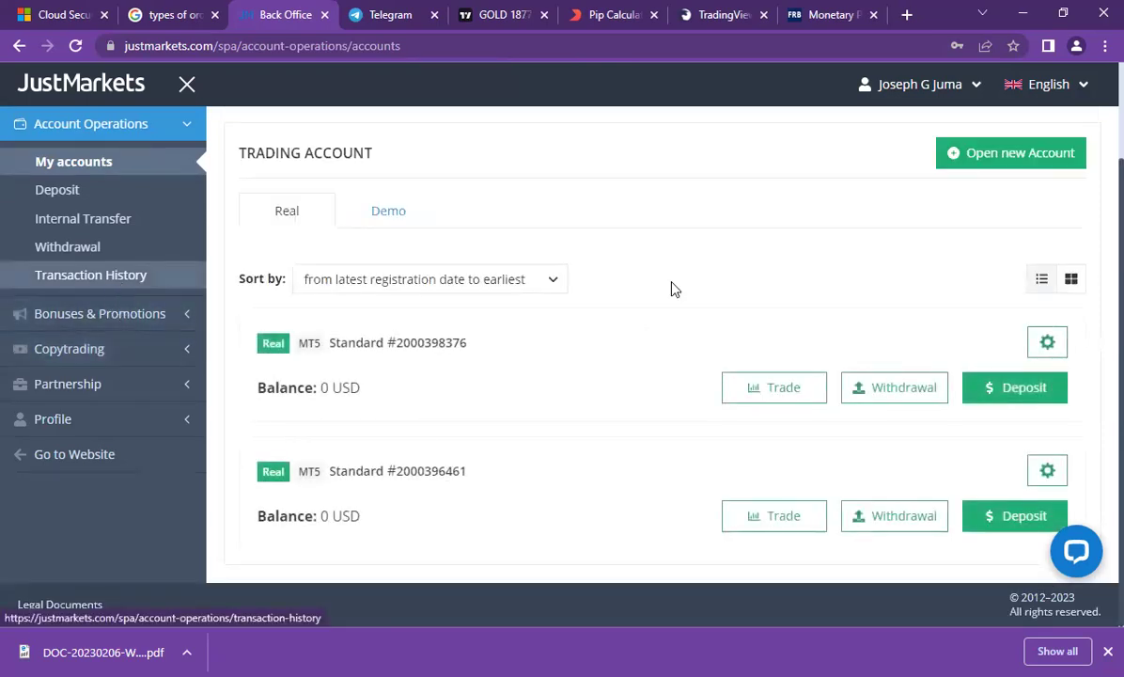
Open the profile's Personal Data and examine the place of residence and contact information
{"action": "left_click", "coordinate": [94, 218]}
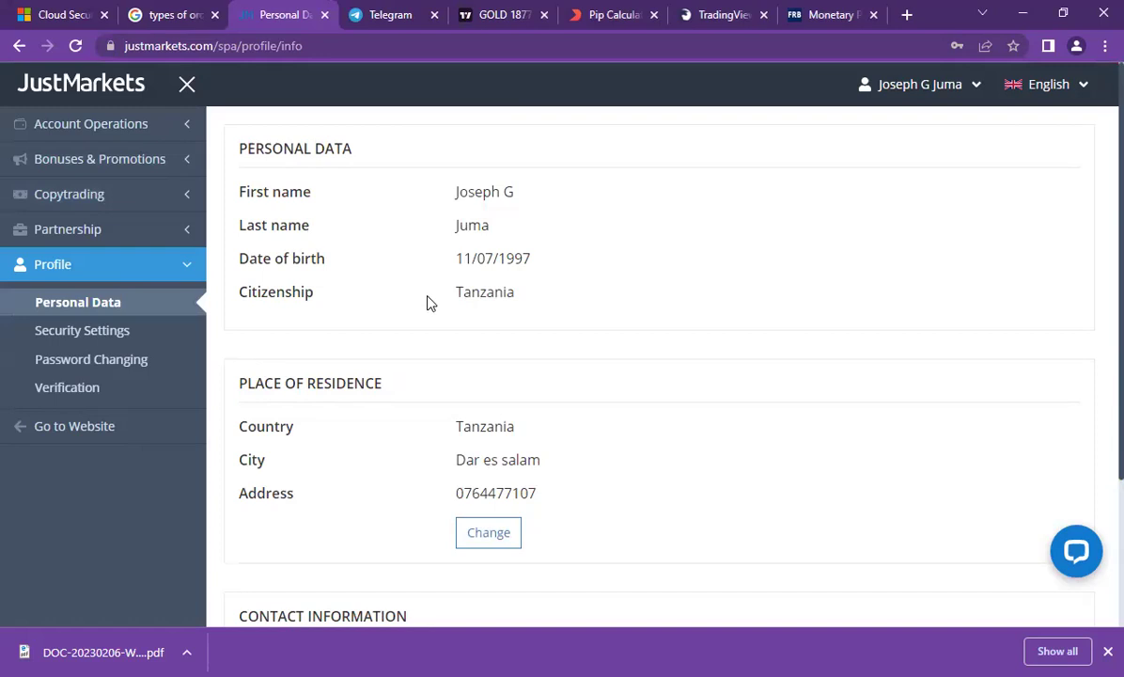
{"action": "scroll", "coordinate": [428, 303], "scroll_direction": "down", "scroll_amount": 3}
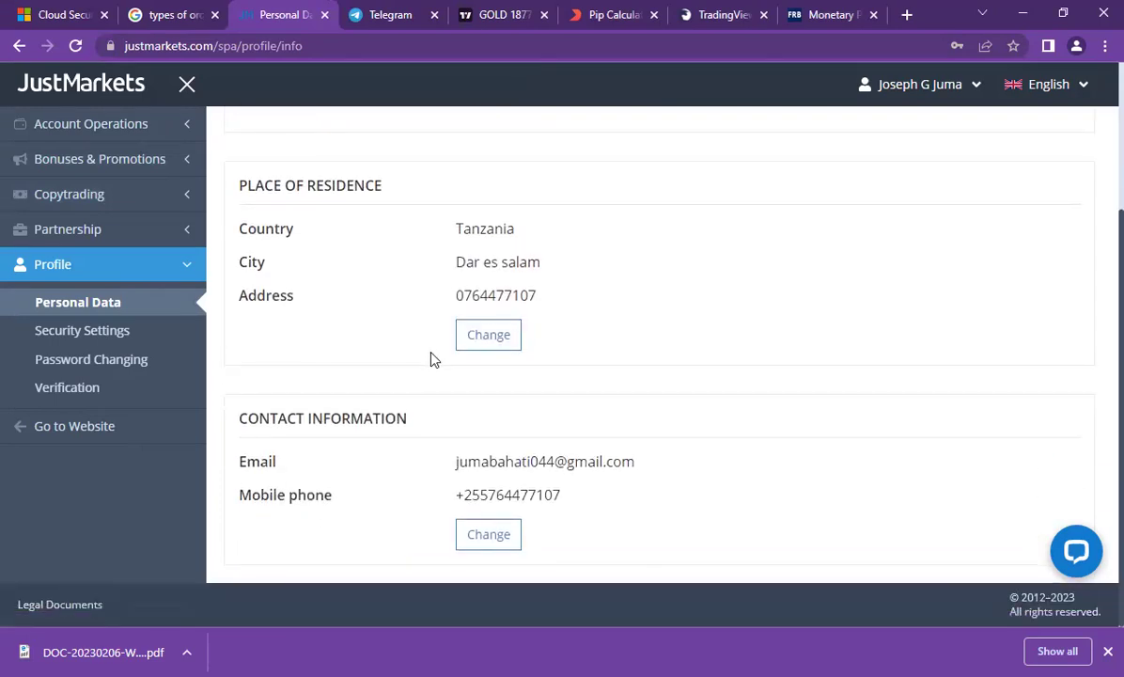
{"action": "scroll", "coordinate": [433, 359], "scroll_direction": "up", "scroll_amount": 1}
Open the change form for the place of residence from the Personal Data page
{"action": "left_click", "coordinate": [486, 424]}
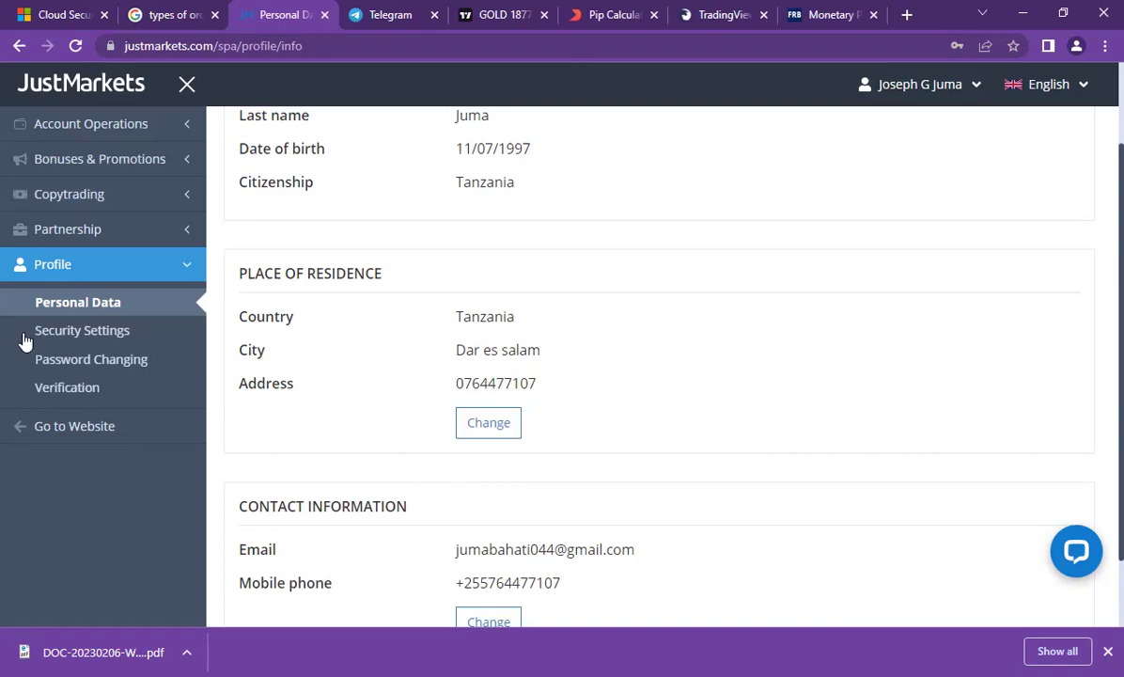
{"action": "left_click", "coordinate": [120, 264]}
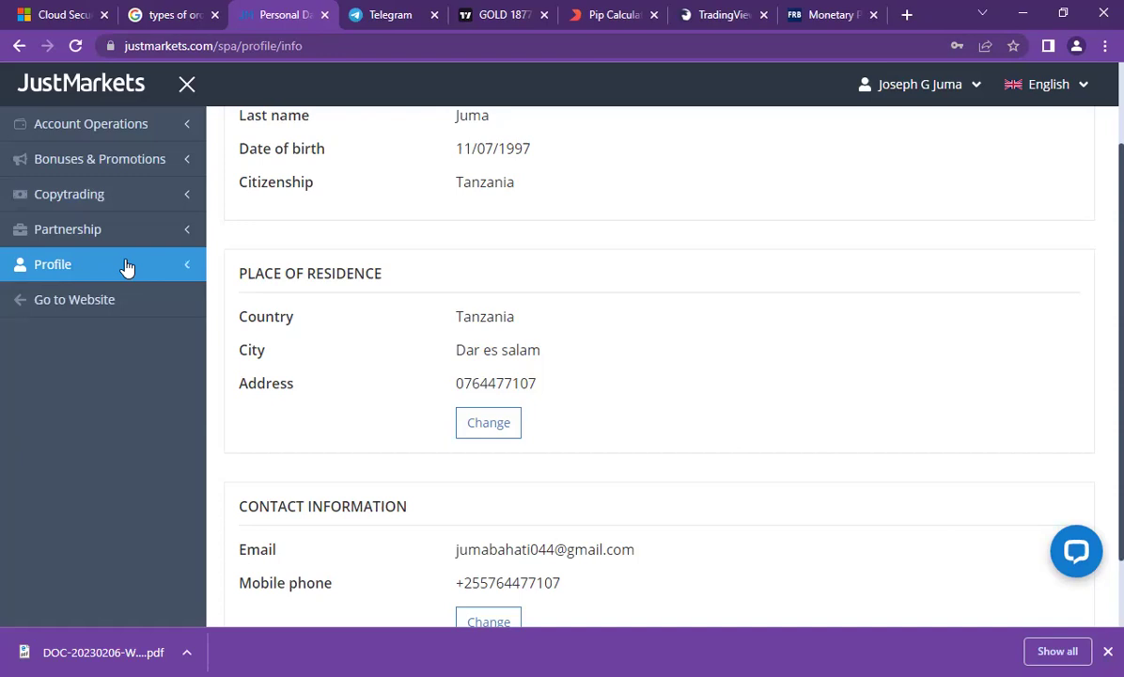
{"action": "left_click", "coordinate": [126, 268]}
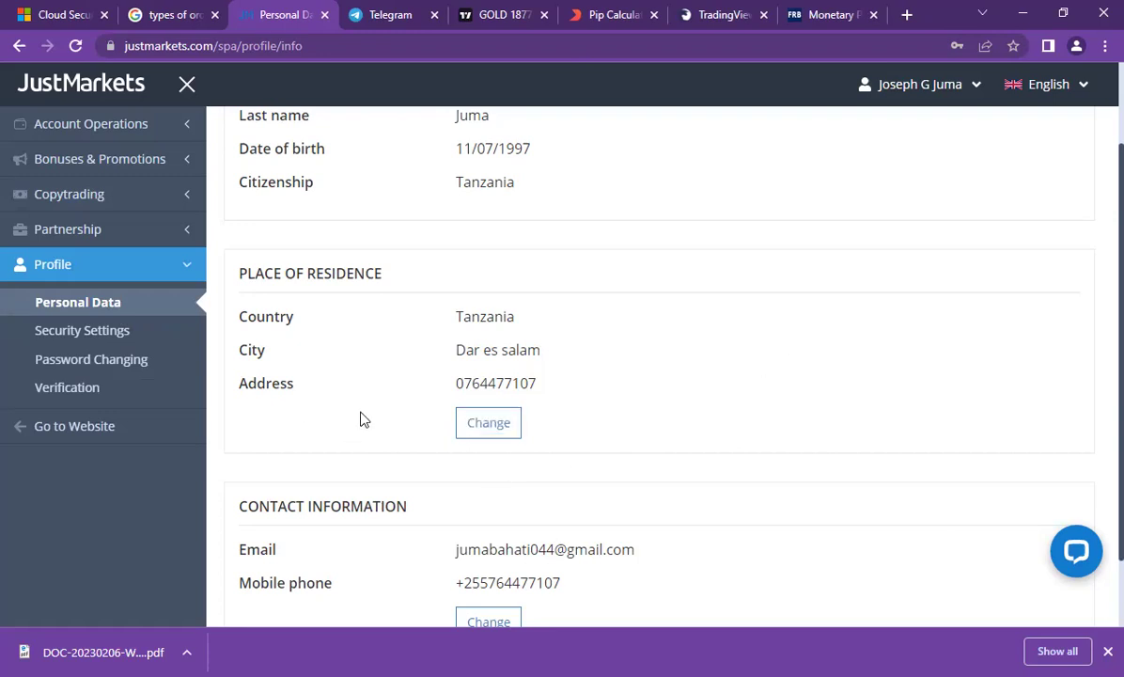
{"action": "left_click", "coordinate": [482, 424]}
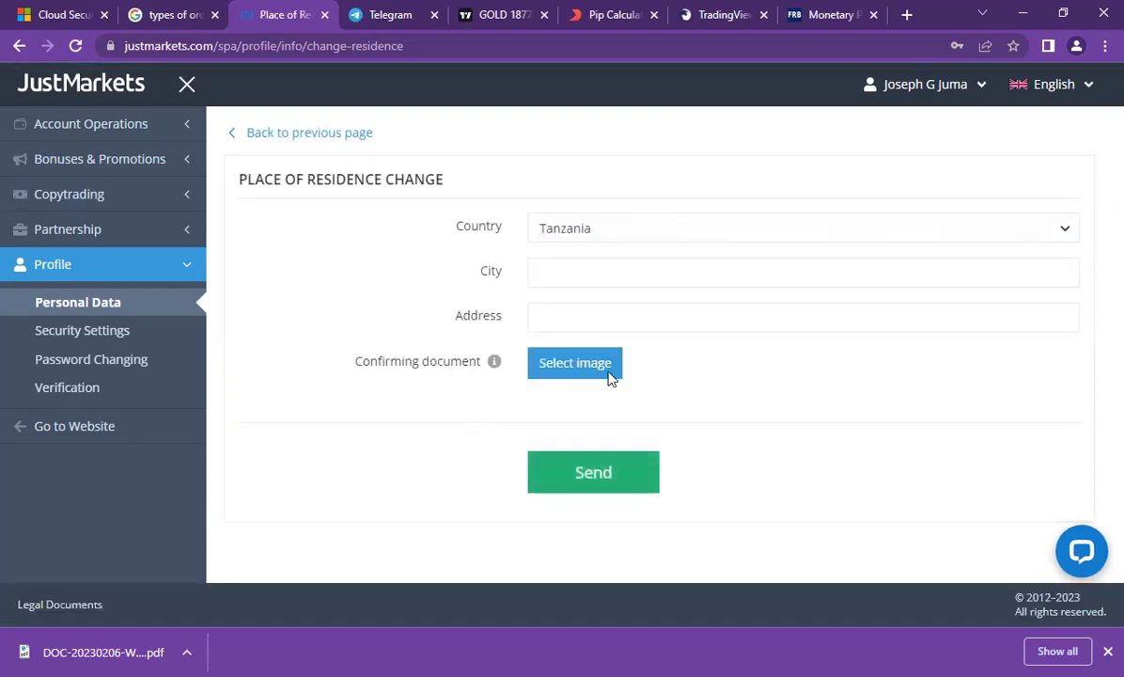
Fill in the city and address of the new place of residence in the change form
{"action": "left_click", "coordinate": [593, 272]}
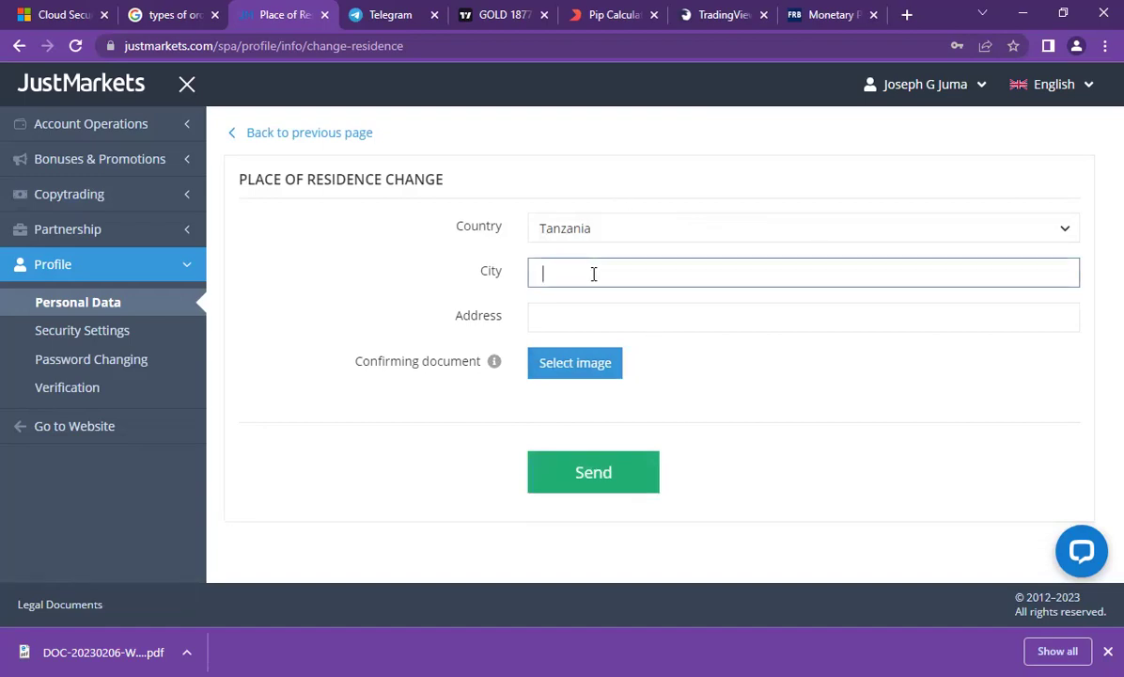
{"action": "type", "text": "GE"}
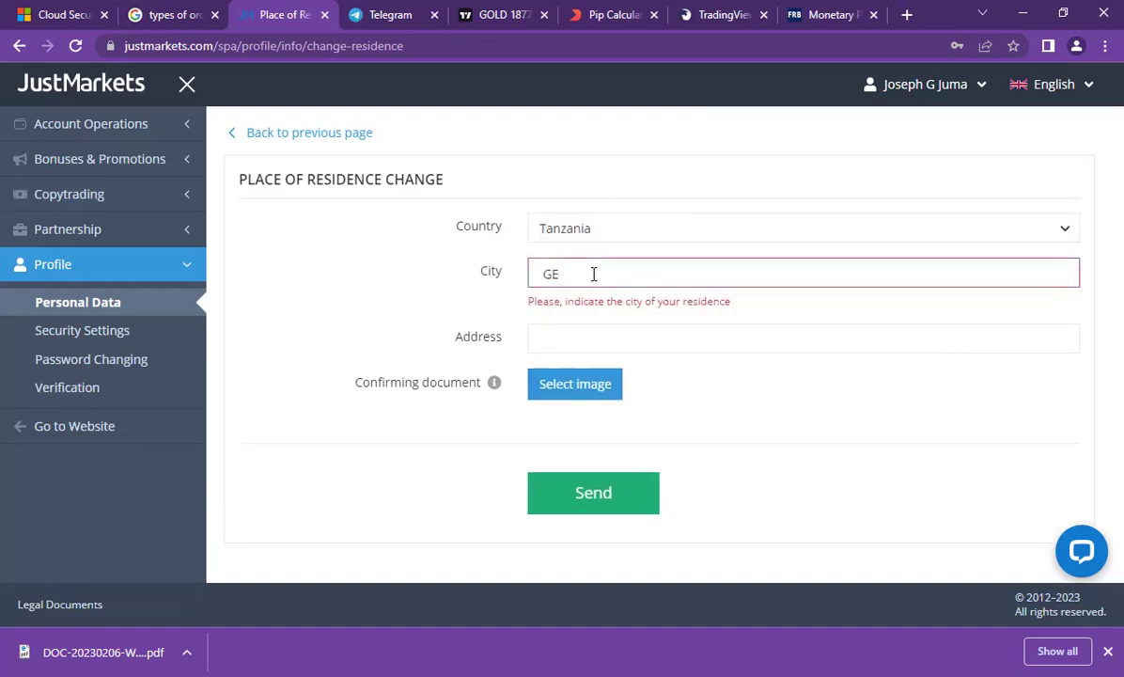
{"action": "type", "text": "ITA"}
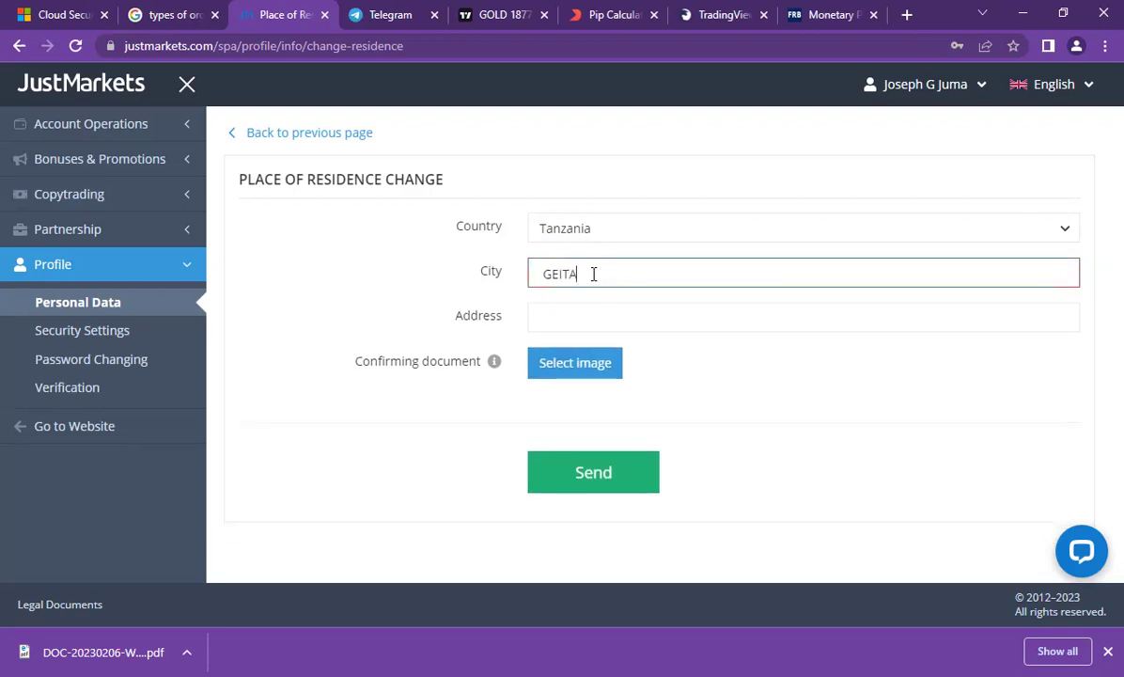
{"action": "left_click", "coordinate": [589, 319]}
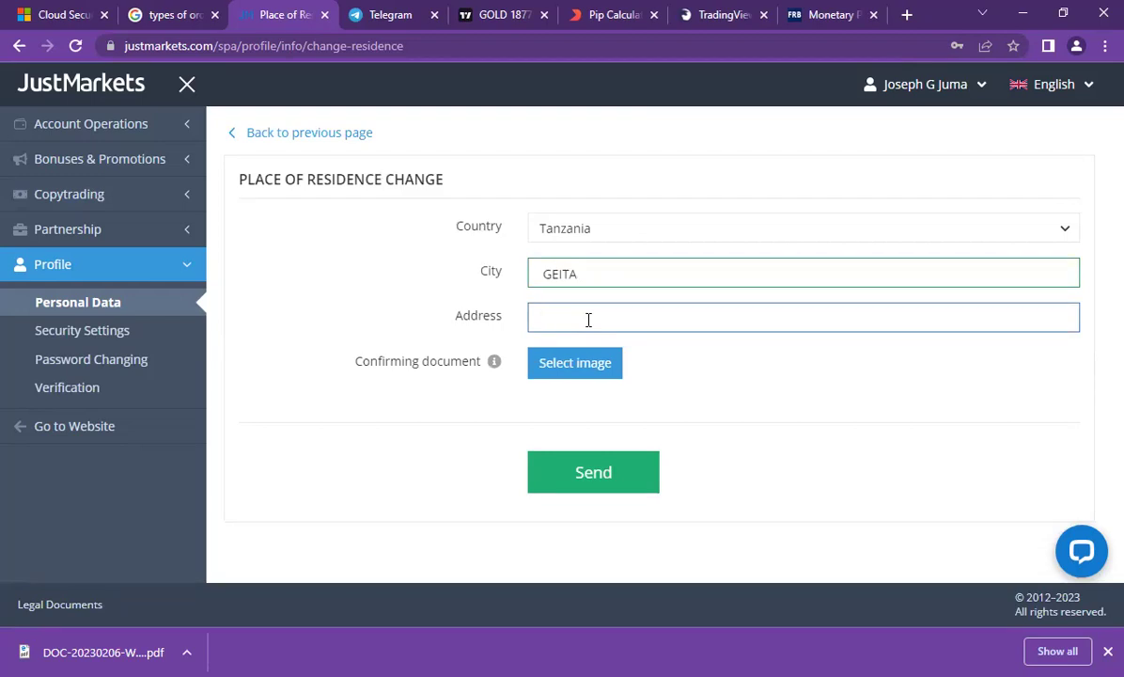
{"action": "type", "text": "01"}
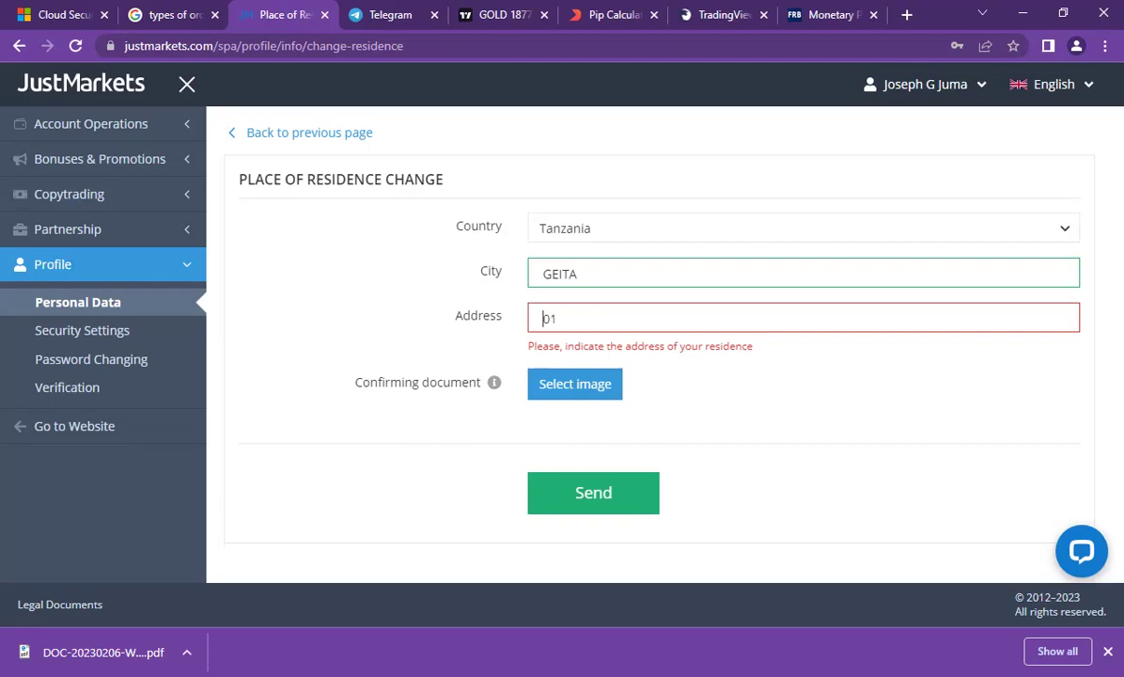
{"action": "left_click", "coordinate": [543, 318]}
{"action": "type", "text": "5"}
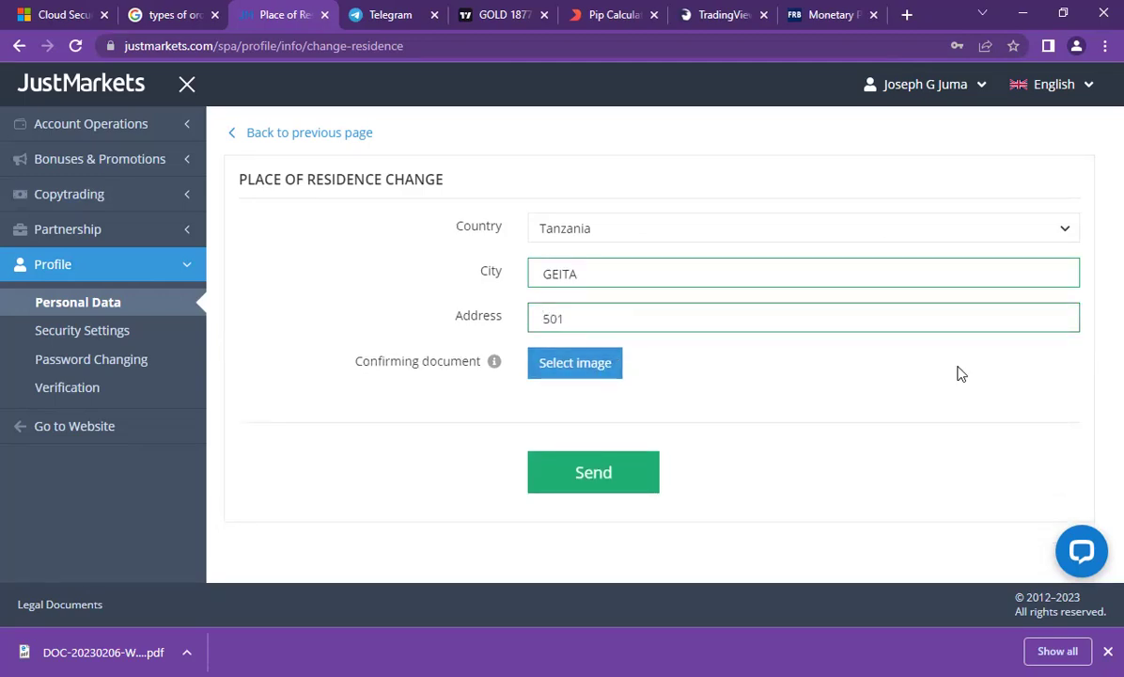
{"action": "left_click", "coordinate": [577, 316]}
{"action": "type", "text": "GEITA"}
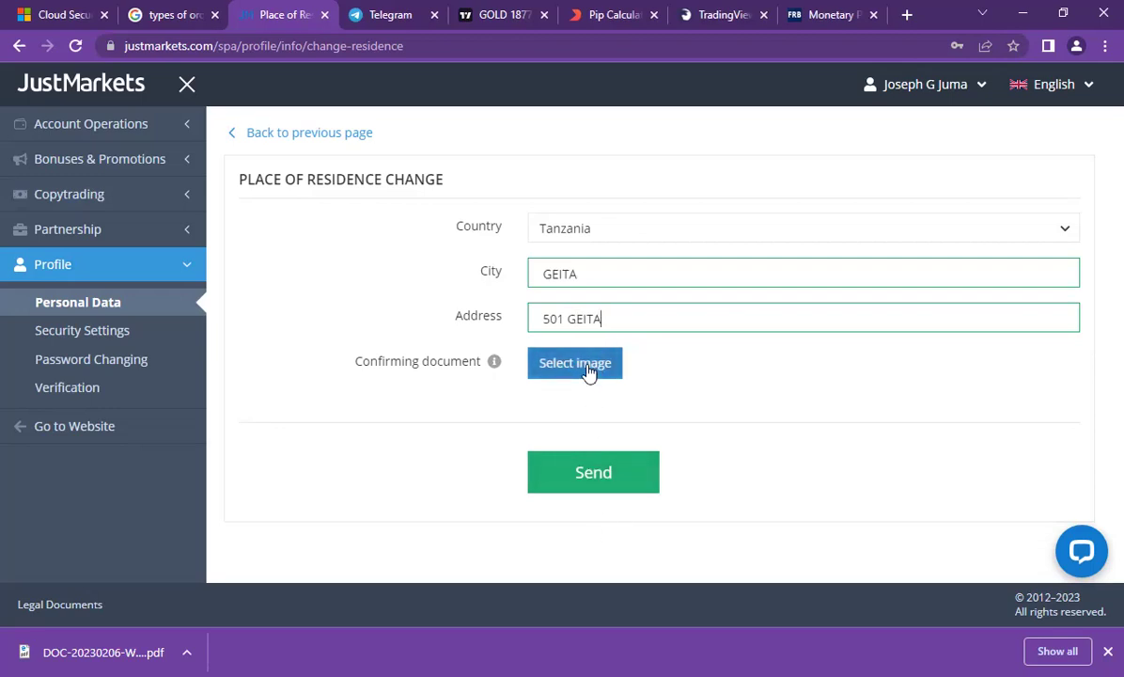
Attach the PDF DOC-20230206-WA0016_ from the Documents folder as confirming document and send the residence change request
{"action": "left_click", "coordinate": [588, 372]}
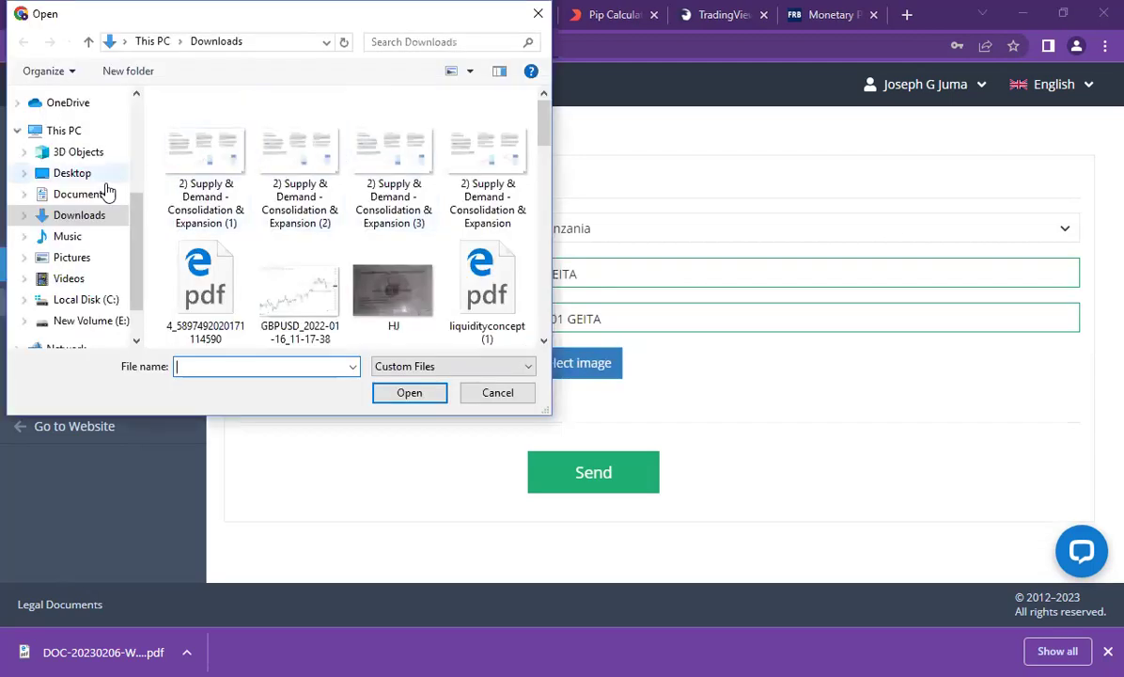
{"action": "left_click", "coordinate": [96, 194]}
{"action": "scroll", "coordinate": [371, 172], "scroll_direction": "down", "scroll_amount": 10}
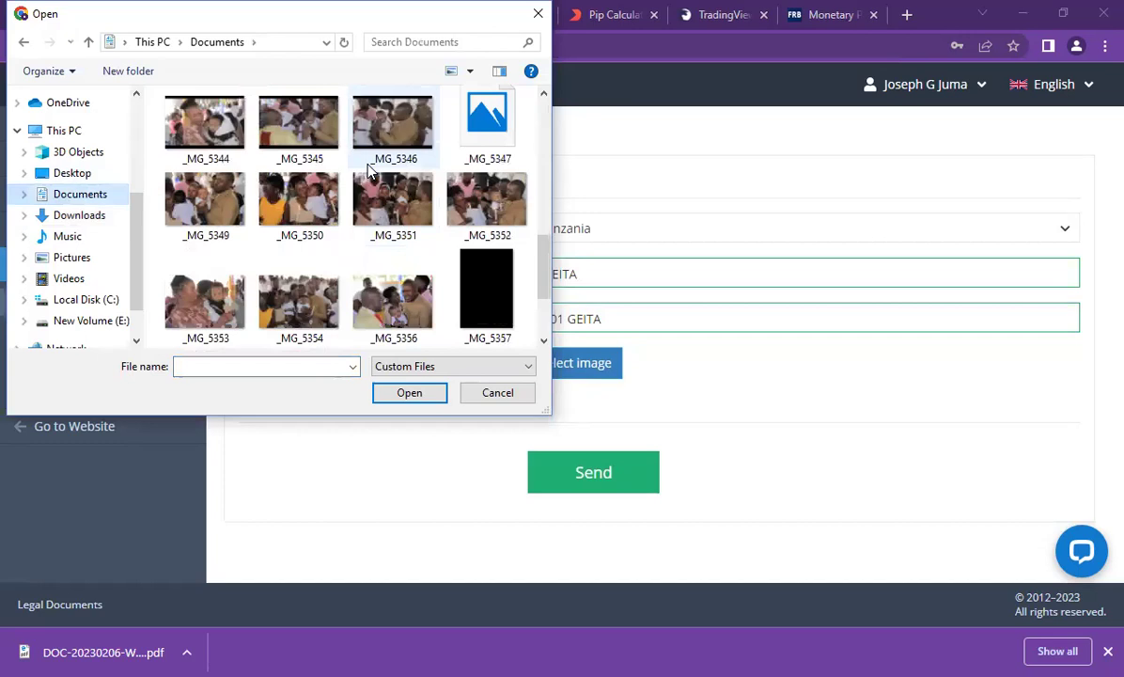
{"action": "left_click", "coordinate": [297, 274]}
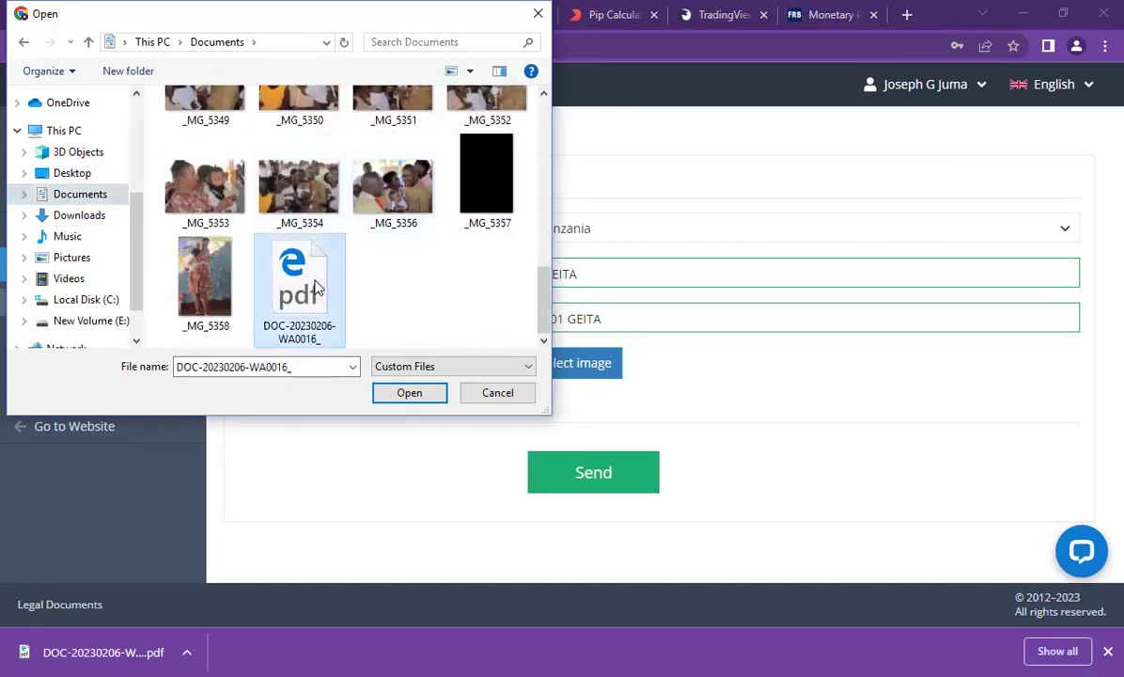
{"action": "key", "text": "Return"}
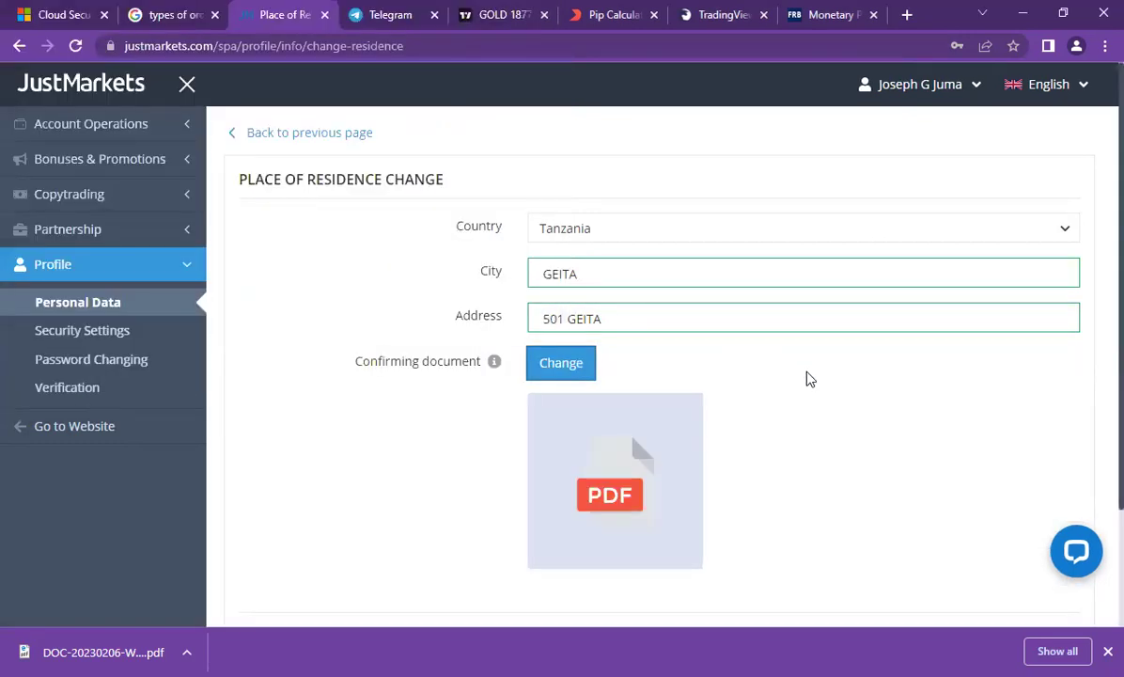
{"action": "scroll", "coordinate": [808, 378], "scroll_direction": "down", "scroll_amount": 2}
{"action": "left_click", "coordinate": [580, 527]}
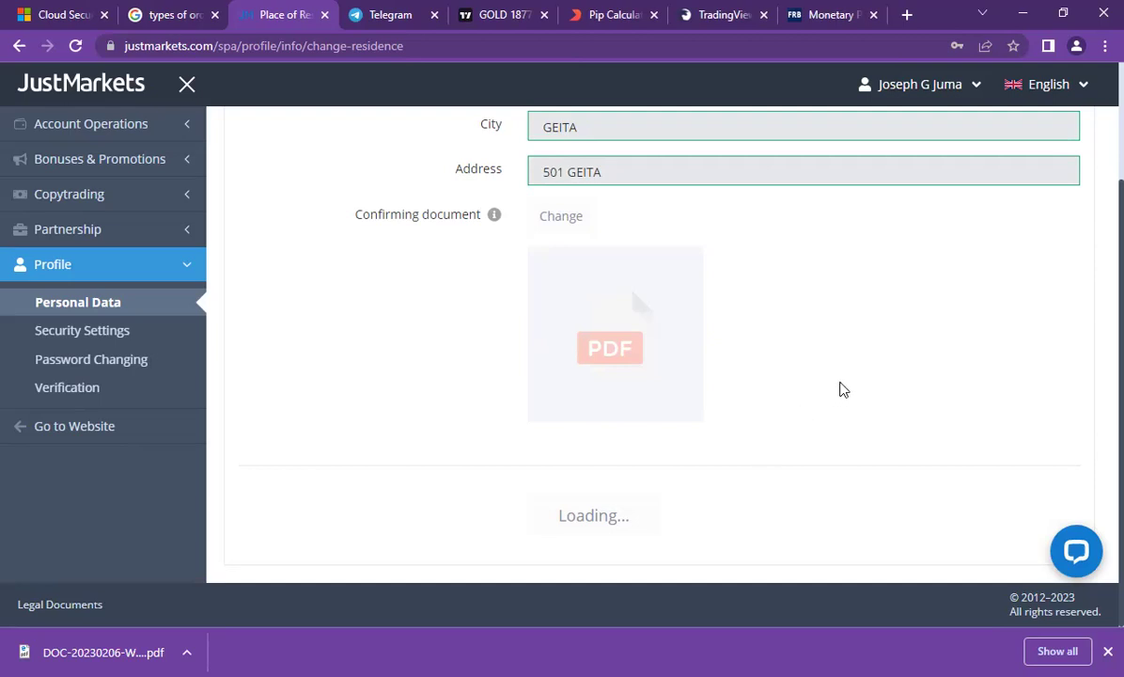
{"action": "scroll", "coordinate": [839, 389], "scroll_direction": "up", "scroll_amount": 1}
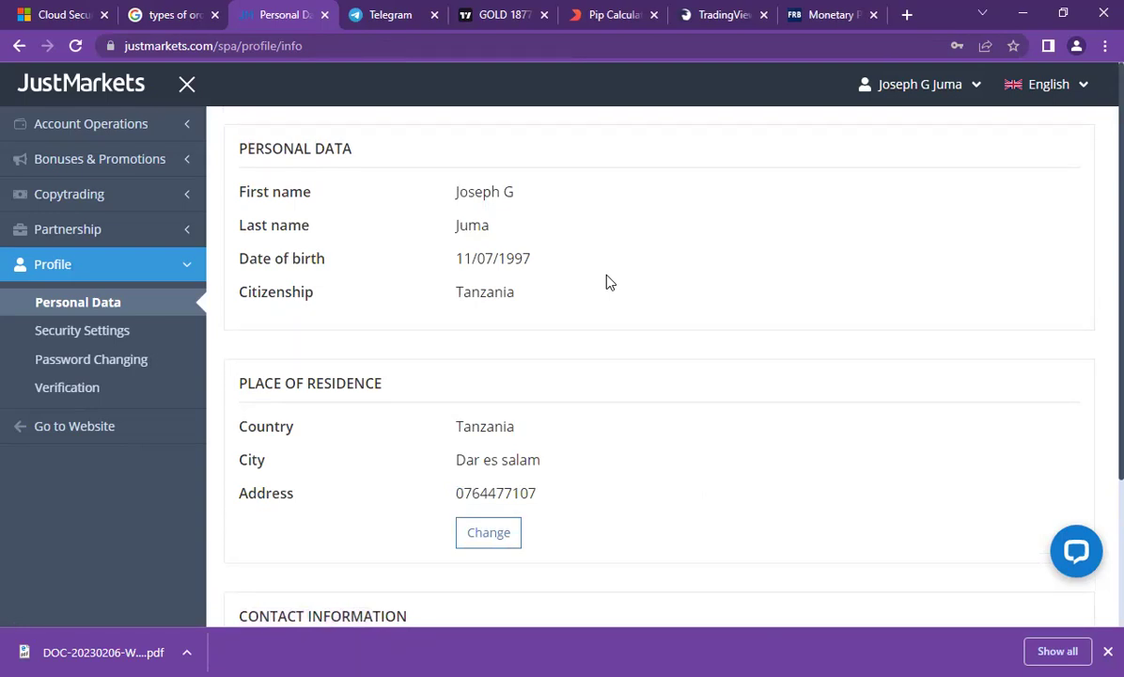
Reopen the place of residence change form and refill the city and address with the previously entered values
{"action": "scroll", "coordinate": [532, 439], "scroll_direction": "down", "scroll_amount": 2}
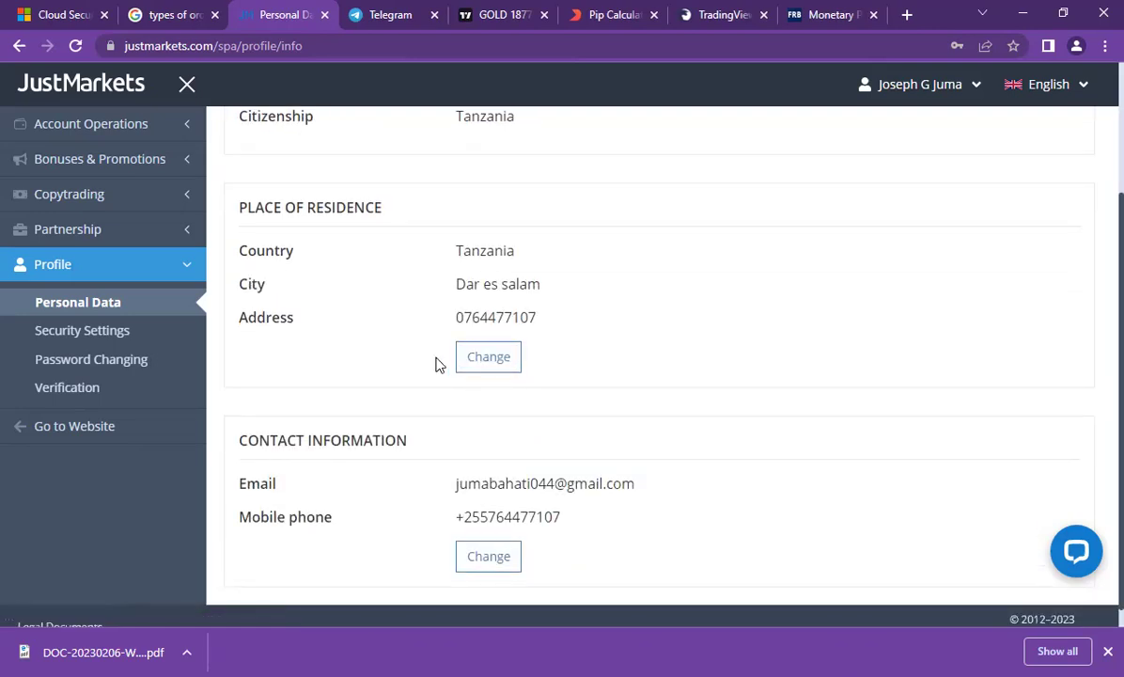
{"action": "left_click", "coordinate": [491, 363]}
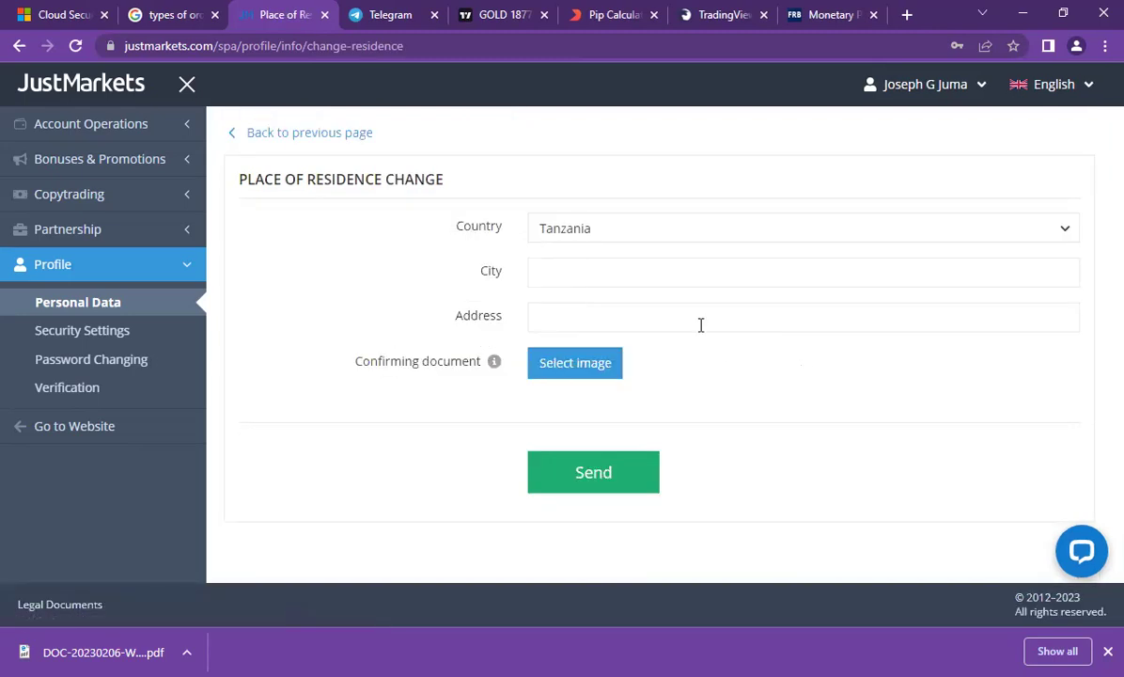
{"action": "left_click", "coordinate": [587, 271]}
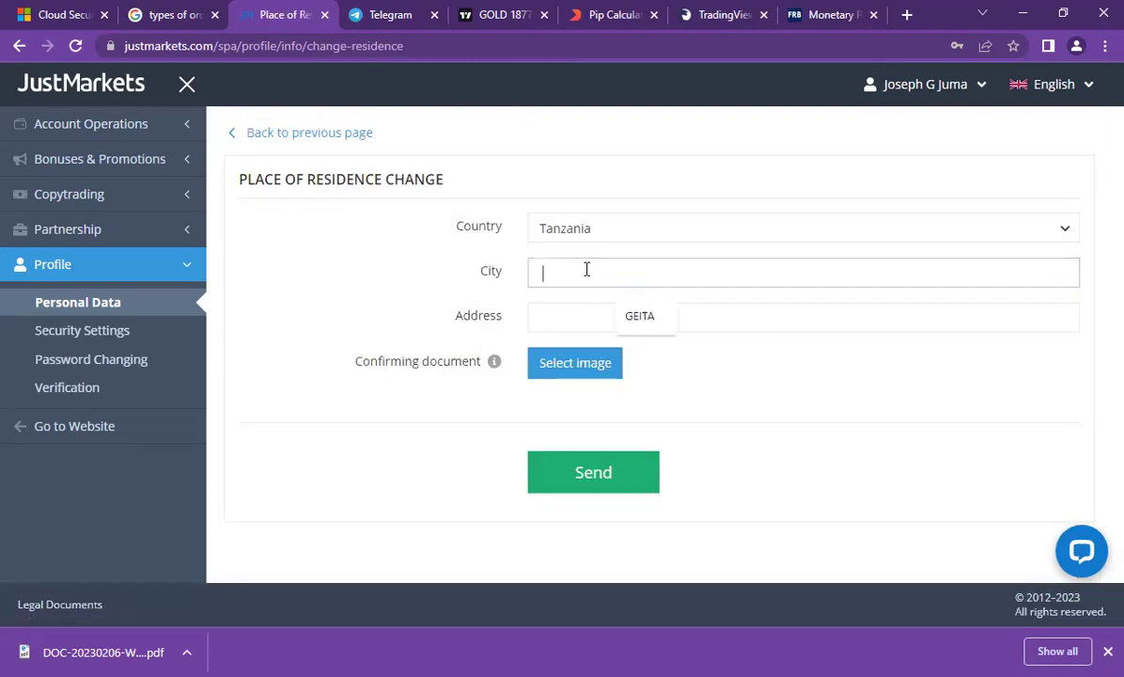
{"action": "left_click", "coordinate": [628, 319]}
{"action": "left_click", "coordinate": [552, 313]}
{"action": "left_click", "coordinate": [661, 375]}
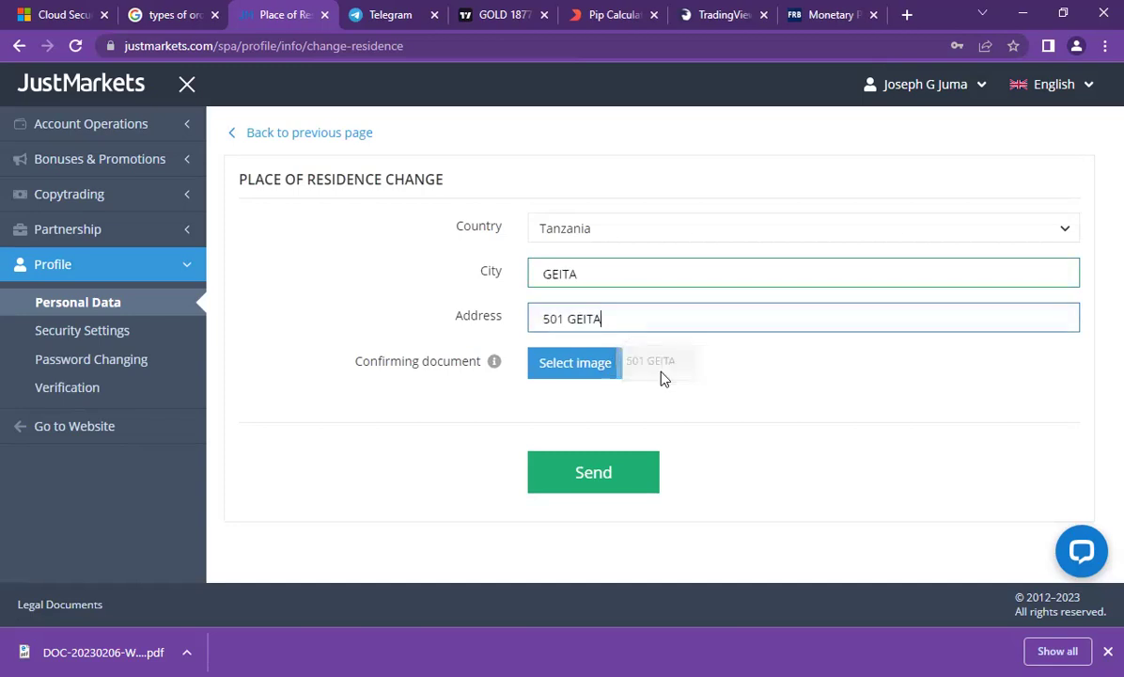
Try to send the residence change request again with DOC-20230206-WA0016_ attached as confirming document
{"action": "left_click", "coordinate": [576, 367]}
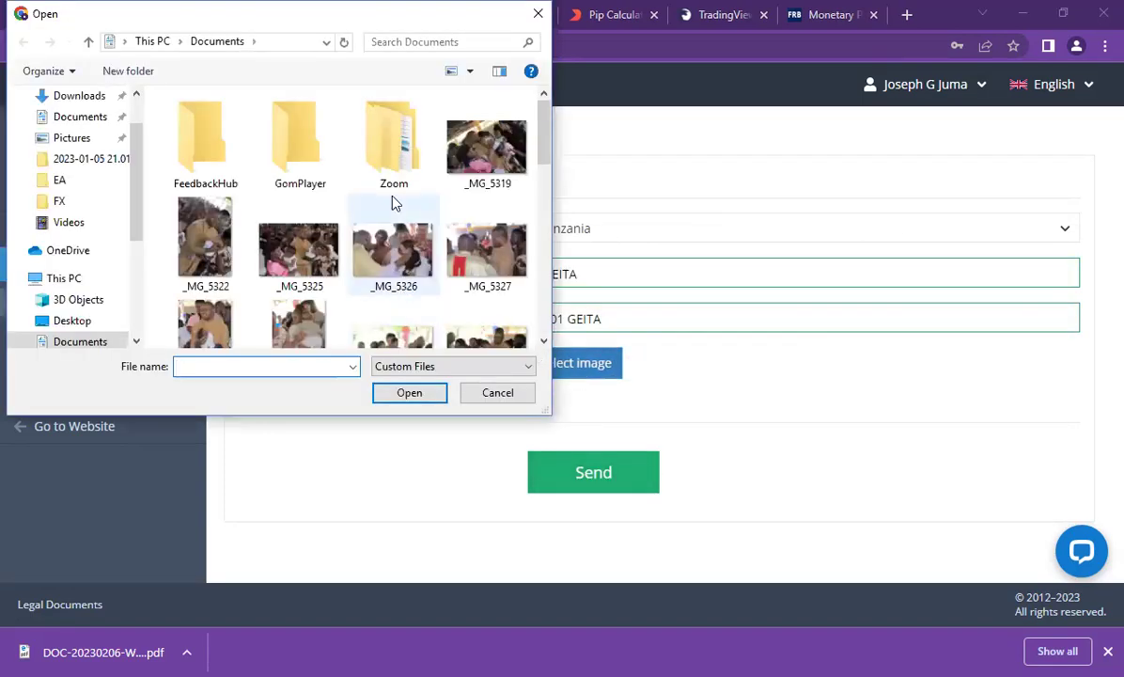
{"action": "scroll", "coordinate": [367, 188], "scroll_direction": "down", "scroll_amount": 5}
{"action": "double_click", "coordinate": [297, 275]}
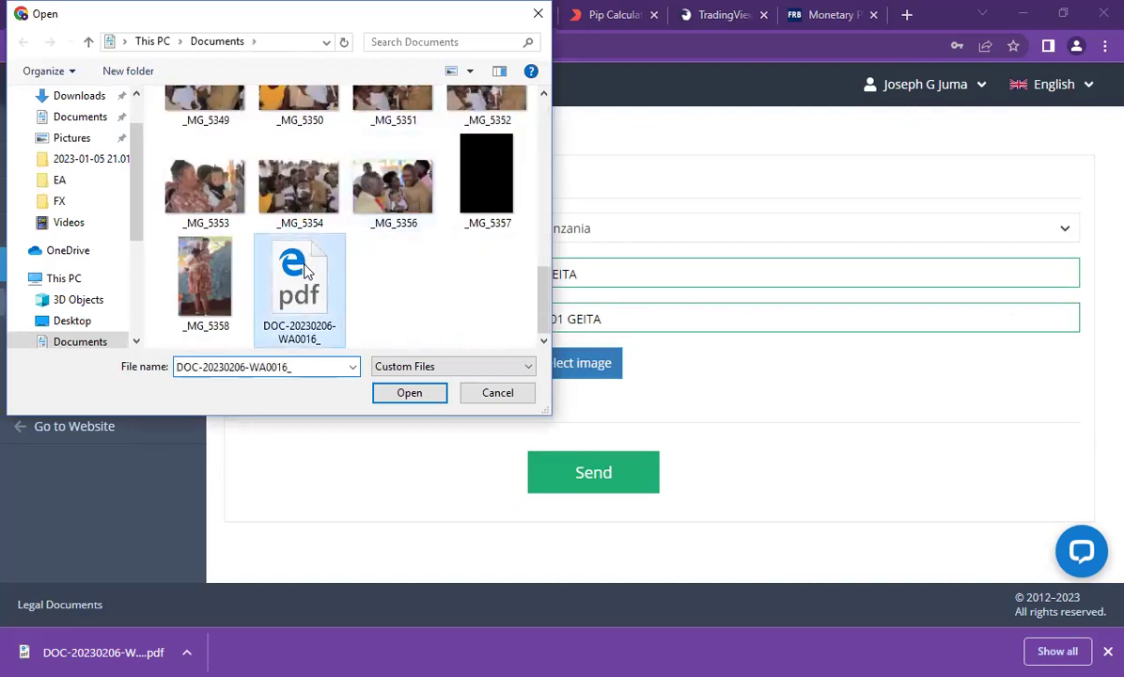
{"action": "scroll", "coordinate": [637, 404], "scroll_direction": "down", "scroll_amount": 3}
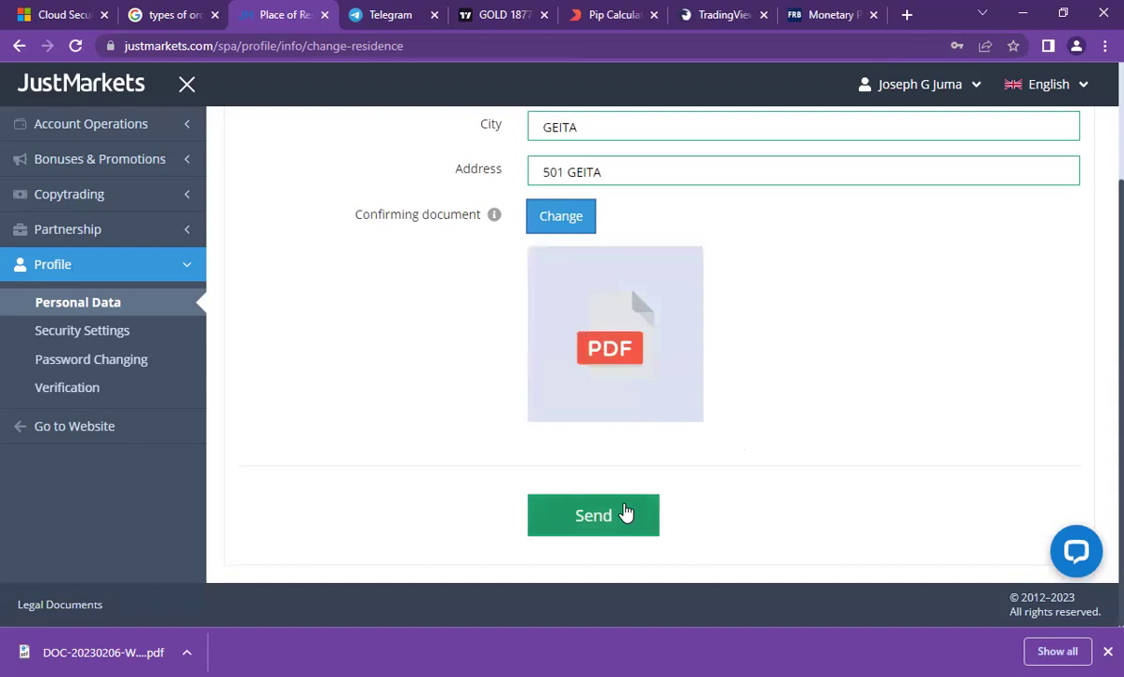
{"action": "left_click", "coordinate": [626, 514]}
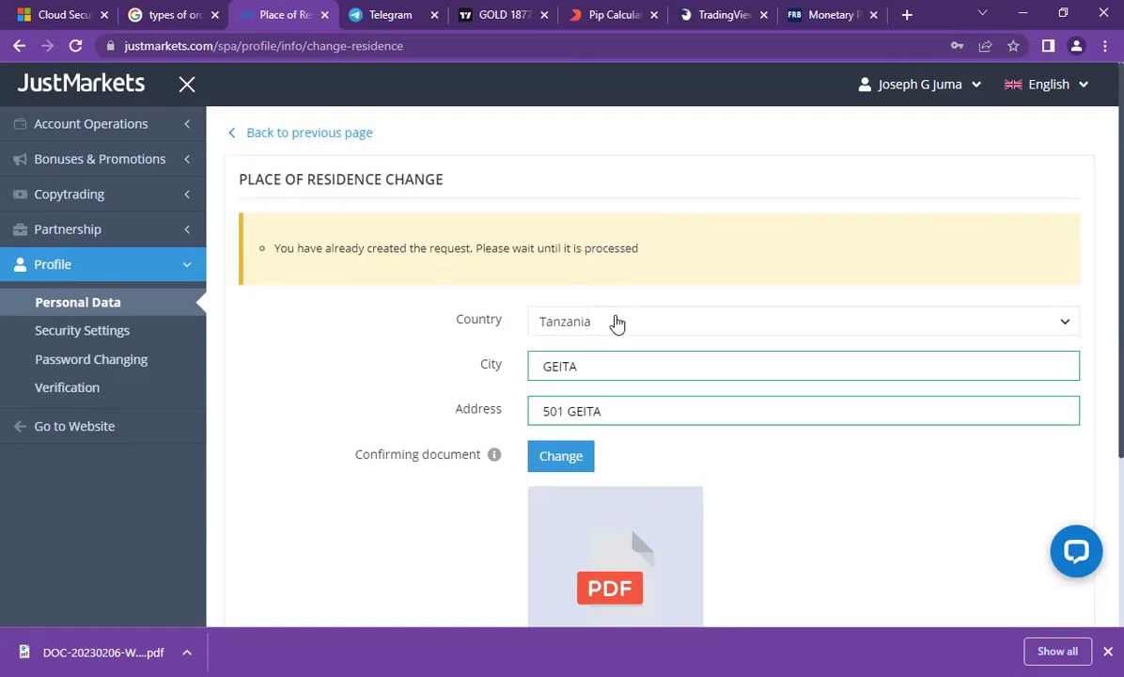
{"action": "scroll", "coordinate": [658, 315], "scroll_direction": "down", "scroll_amount": 3}
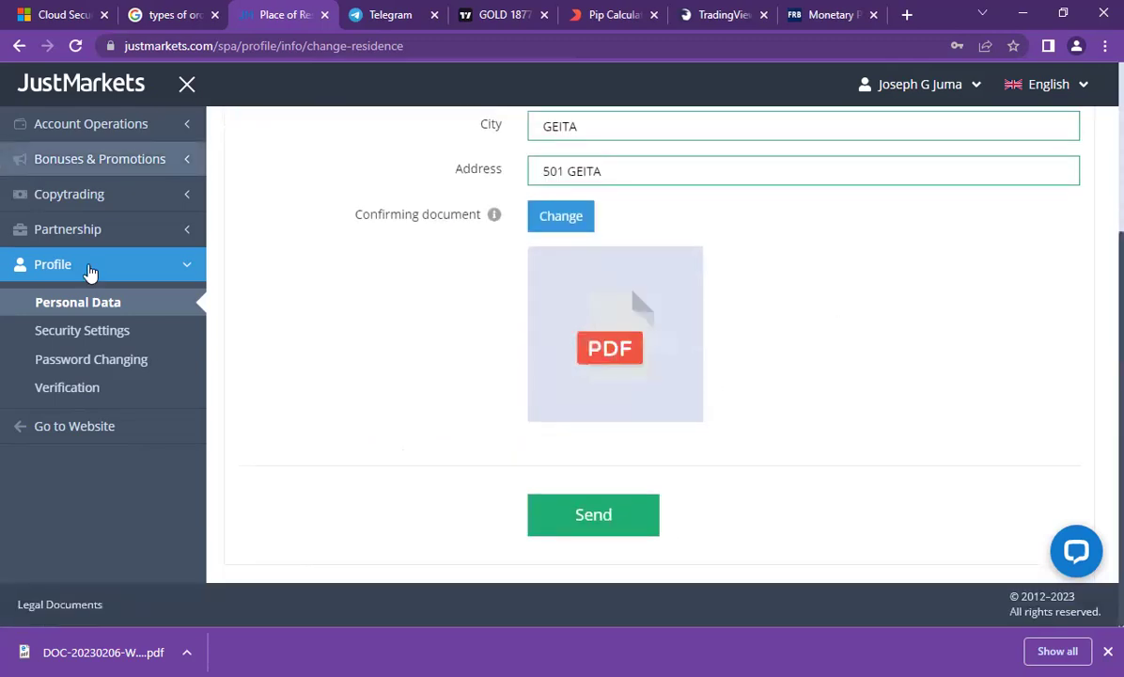
Open the Address of Residence Verification details and review the document conditions and the previously uploaded documents
{"action": "left_click", "coordinate": [100, 389]}
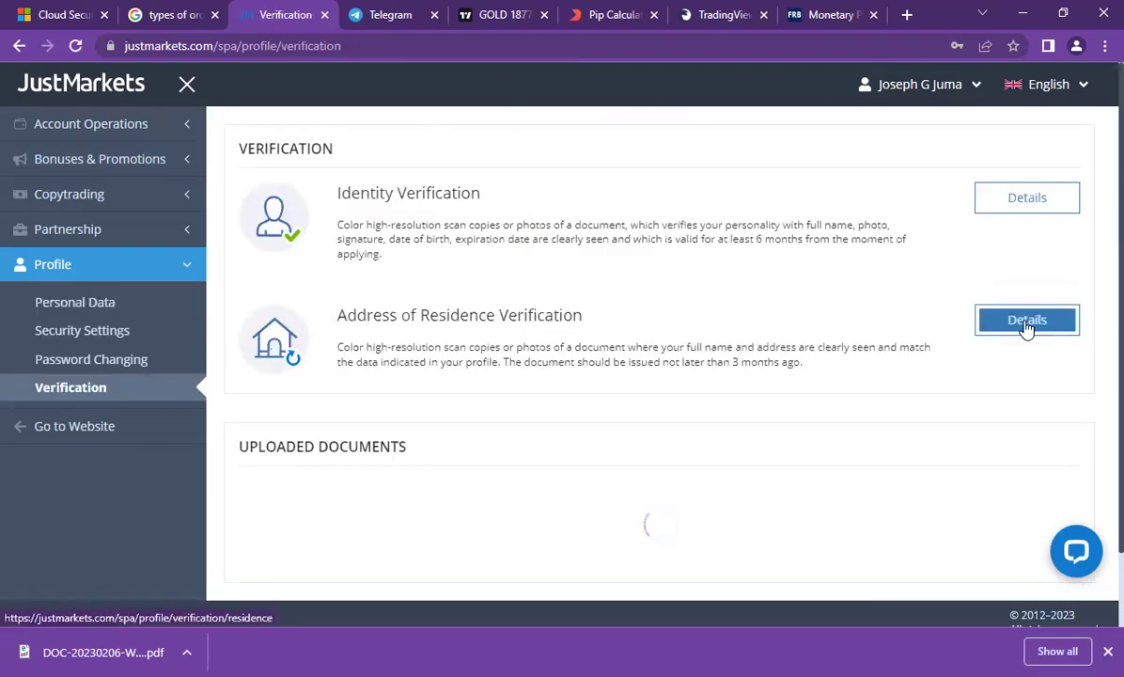
{"action": "left_click", "coordinate": [1027, 321]}
{"action": "scroll", "coordinate": [557, 371], "scroll_direction": "down", "scroll_amount": 10}
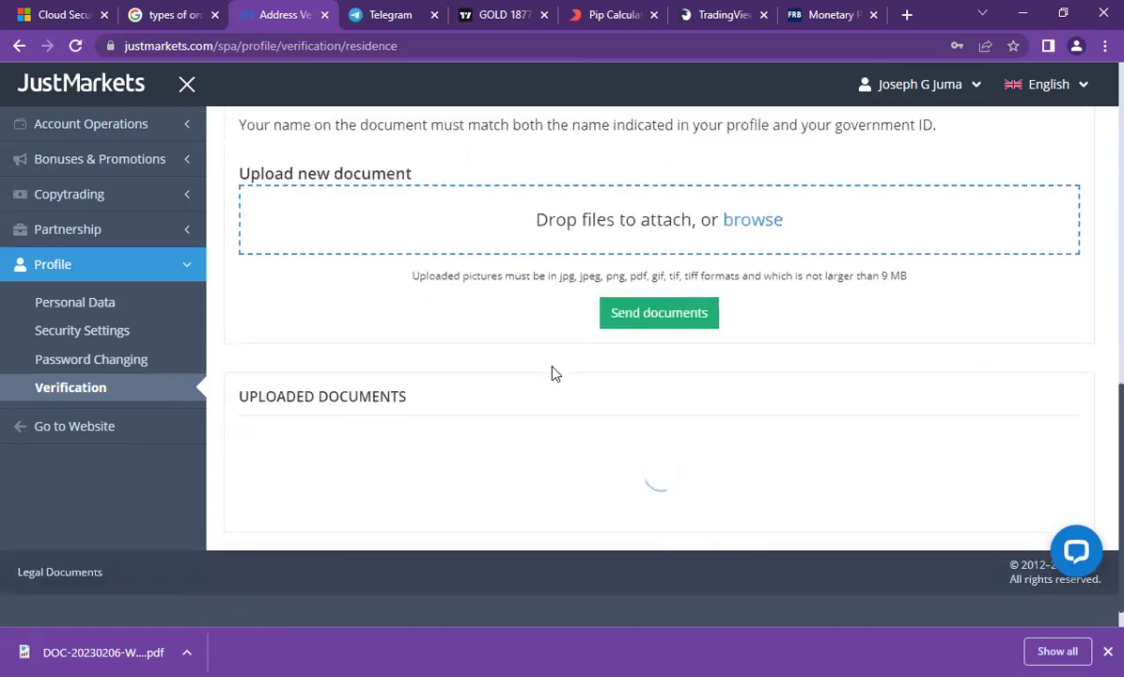
{"action": "scroll", "coordinate": [554, 373], "scroll_direction": "up", "scroll_amount": 3}
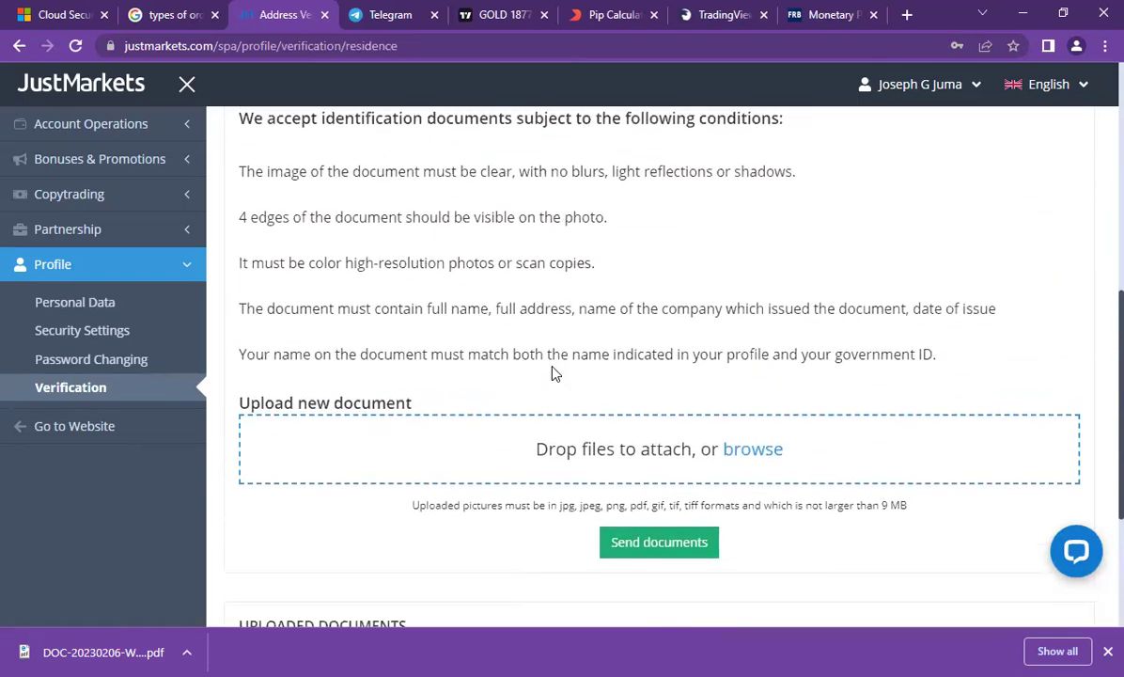
{"action": "scroll", "coordinate": [818, 456], "scroll_direction": "down", "scroll_amount": 4}
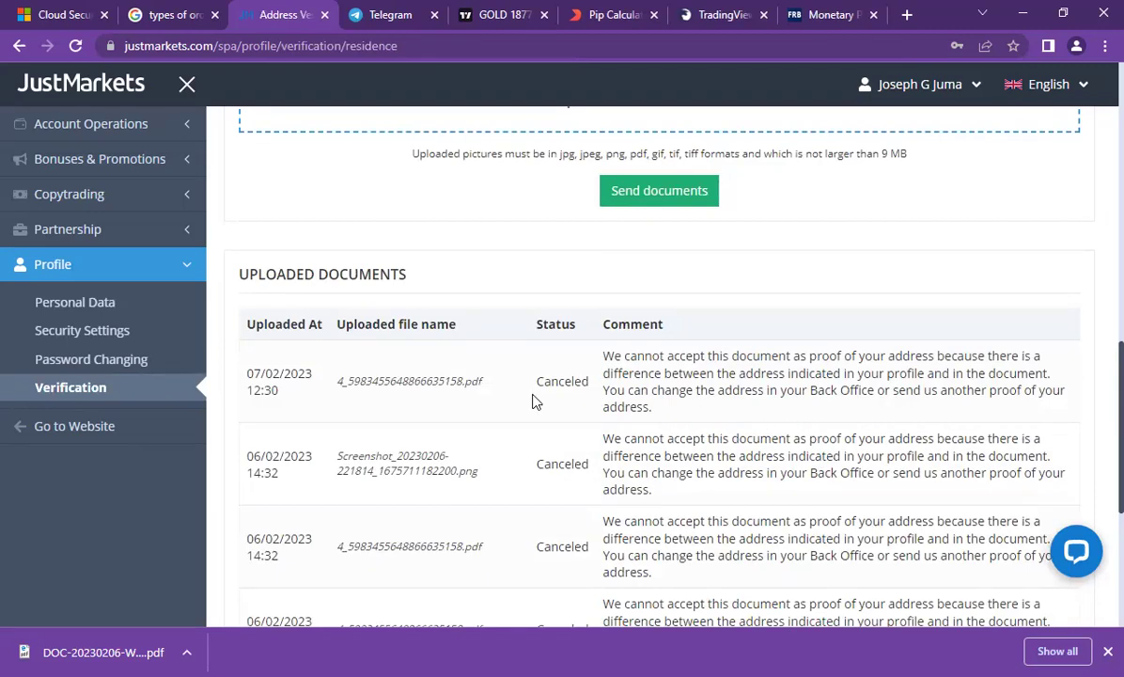
{"action": "scroll", "coordinate": [532, 401], "scroll_direction": "up", "scroll_amount": 2}
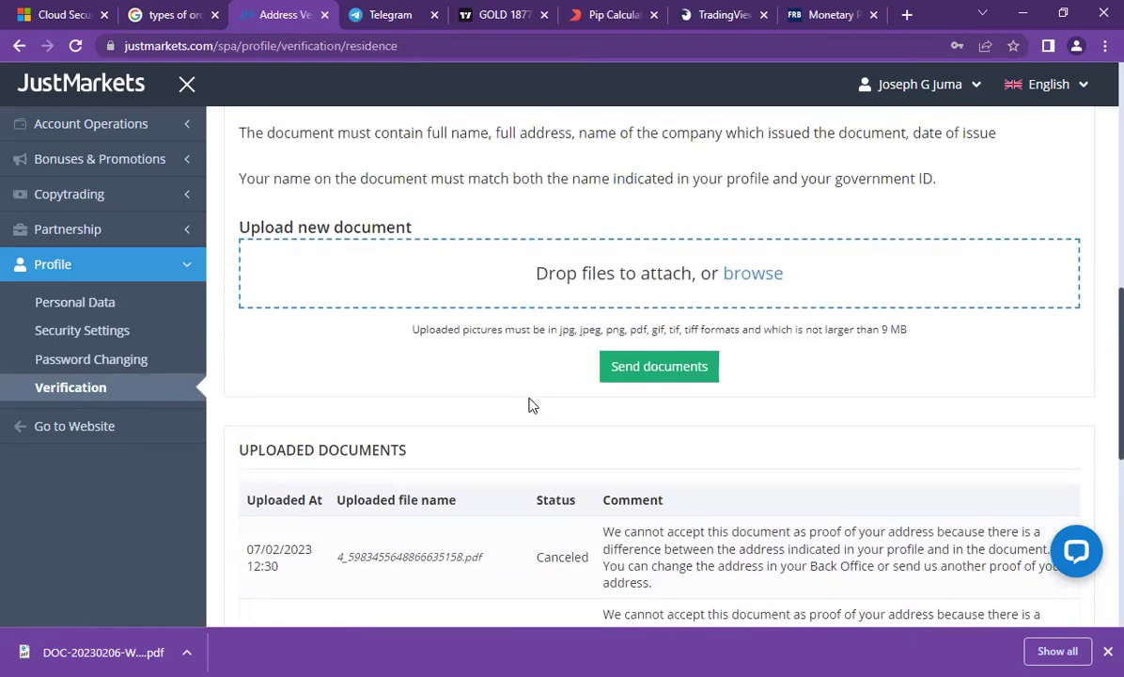
Attach DOC-20230206-WA0016_ from the Documents folder as new proof of residence and send it for address verification
{"action": "left_click", "coordinate": [760, 280]}
{"action": "scroll", "coordinate": [338, 249], "scroll_direction": "down", "scroll_amount": 5}
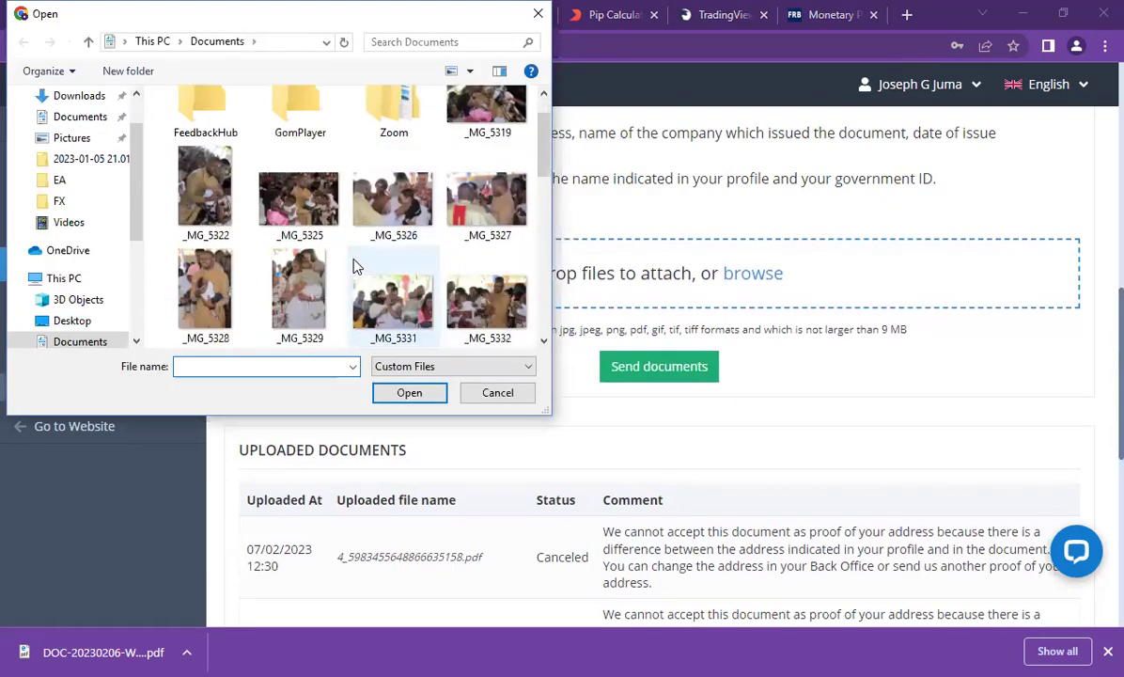
{"action": "double_click", "coordinate": [294, 324]}
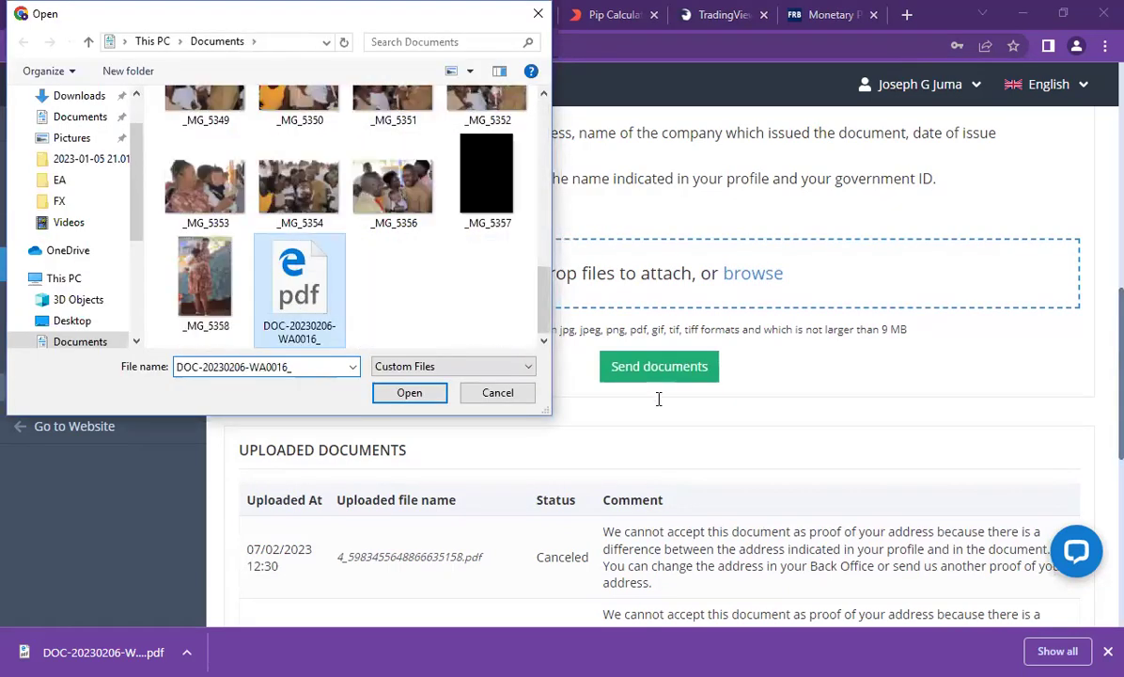
{"action": "scroll", "coordinate": [656, 442], "scroll_direction": "down", "scroll_amount": 3}
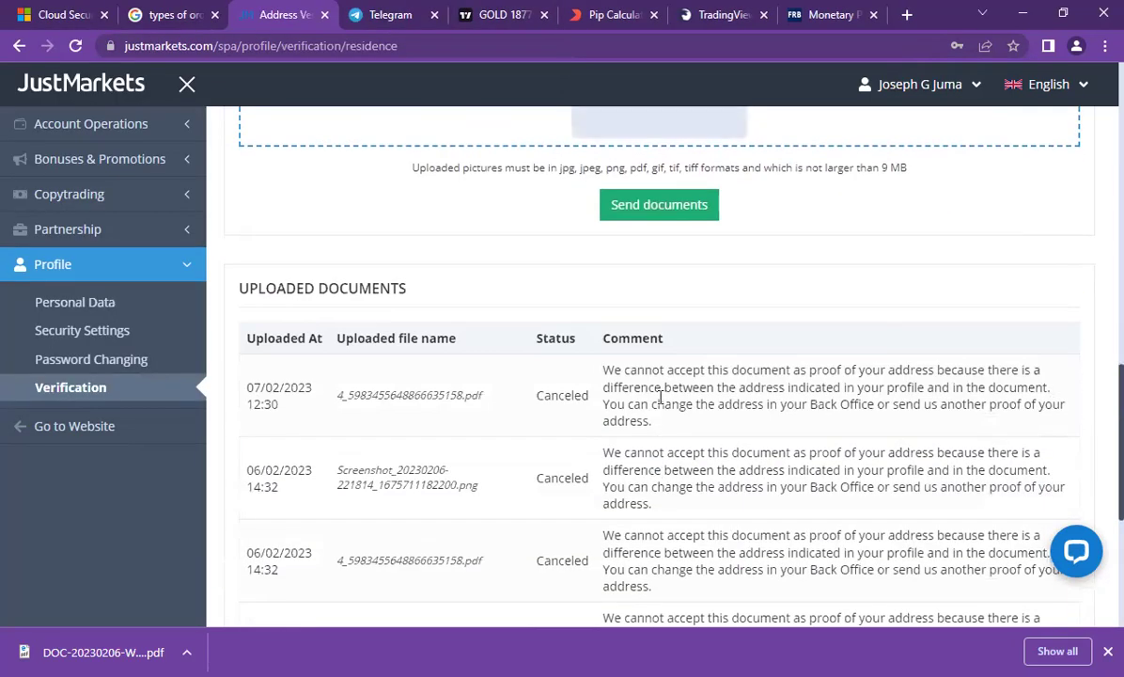
{"action": "left_click", "coordinate": [656, 209]}
Follow the document upload and check the new proof of residence's status in the uploaded documents list
{"action": "scroll", "coordinate": [848, 341], "scroll_direction": "up", "scroll_amount": 7}
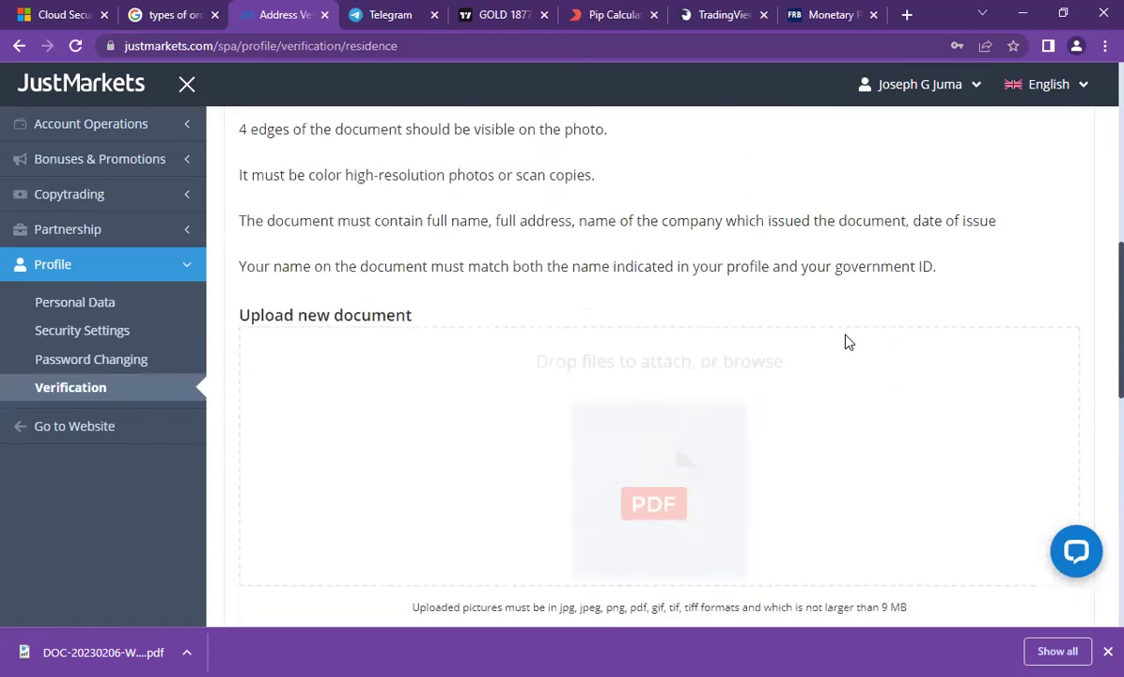
{"action": "scroll", "coordinate": [828, 340], "scroll_direction": "up", "scroll_amount": 4}
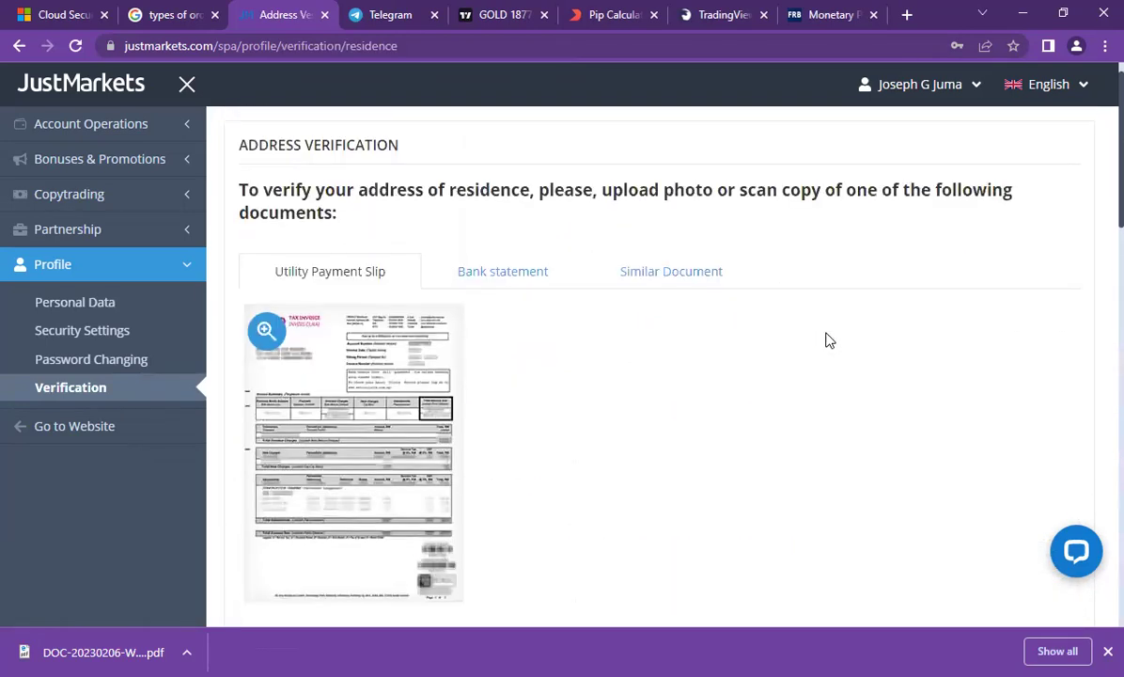
{"action": "scroll", "coordinate": [828, 341], "scroll_direction": "down", "scroll_amount": 8}
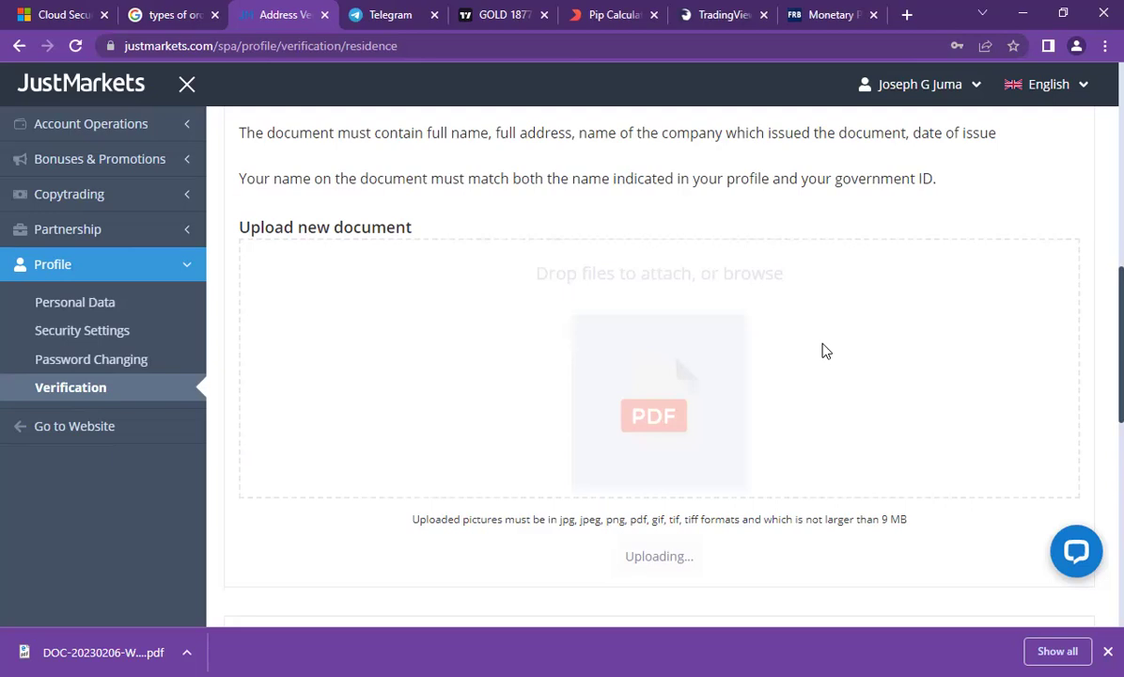
{"action": "scroll", "coordinate": [723, 329], "scroll_direction": "down", "scroll_amount": 5}
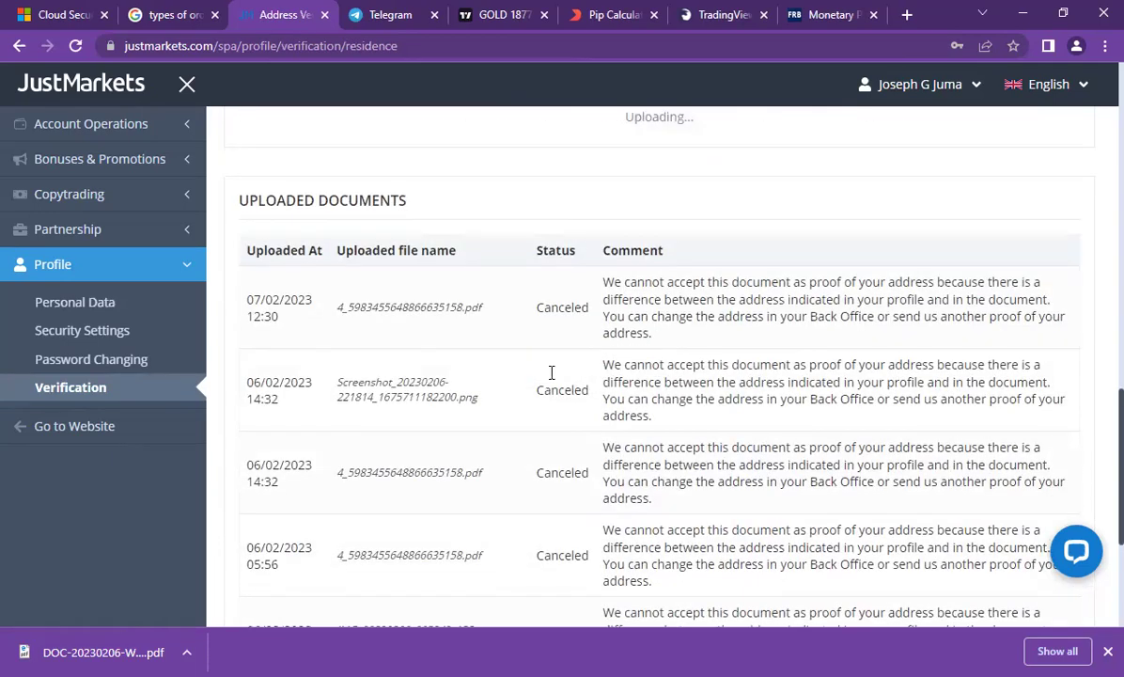
{"action": "scroll", "coordinate": [557, 395], "scroll_direction": "down", "scroll_amount": 2}
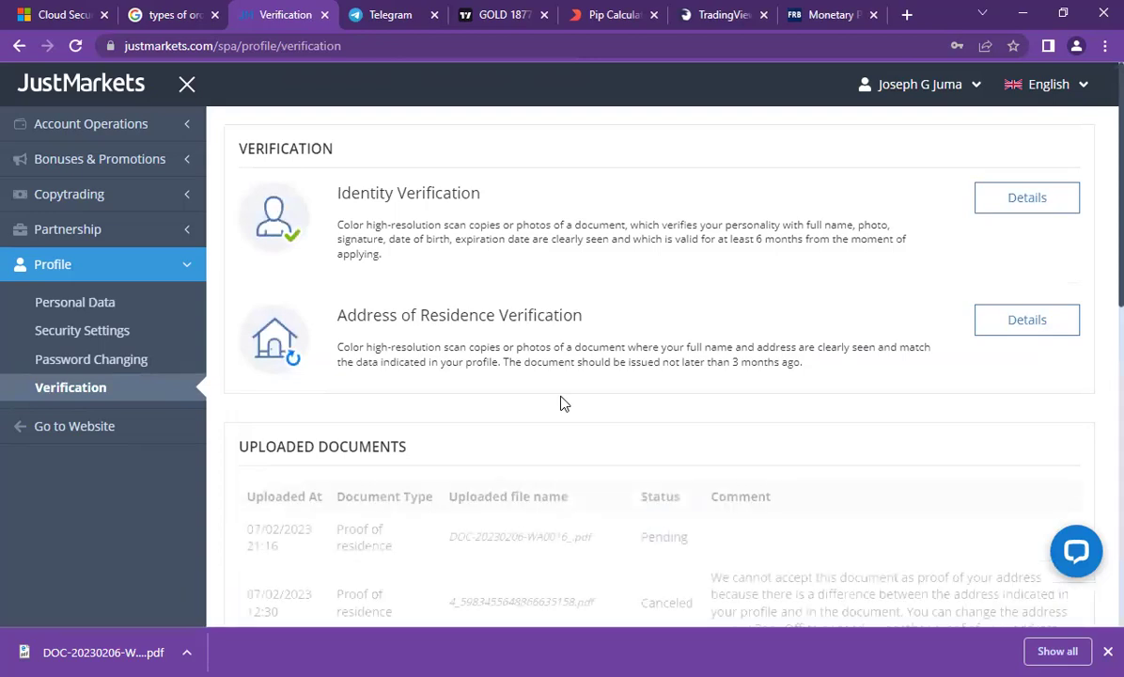
{"action": "scroll", "coordinate": [562, 404], "scroll_direction": "down", "scroll_amount": 3}
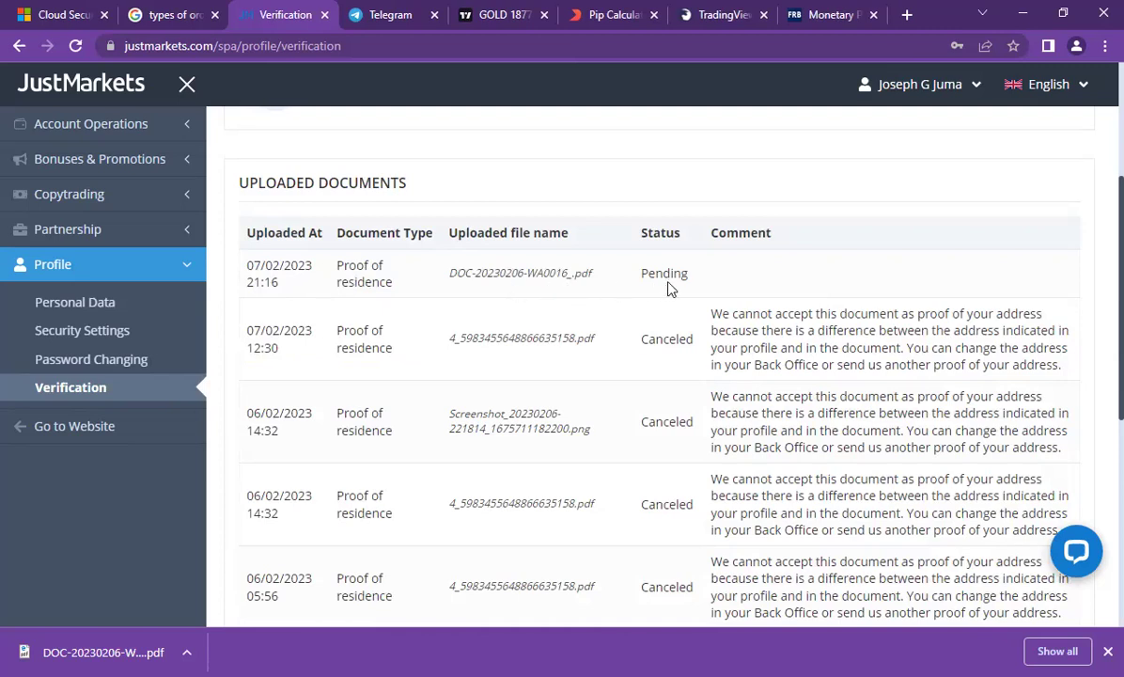
{"action": "scroll", "coordinate": [505, 327], "scroll_direction": "up", "scroll_amount": 3}
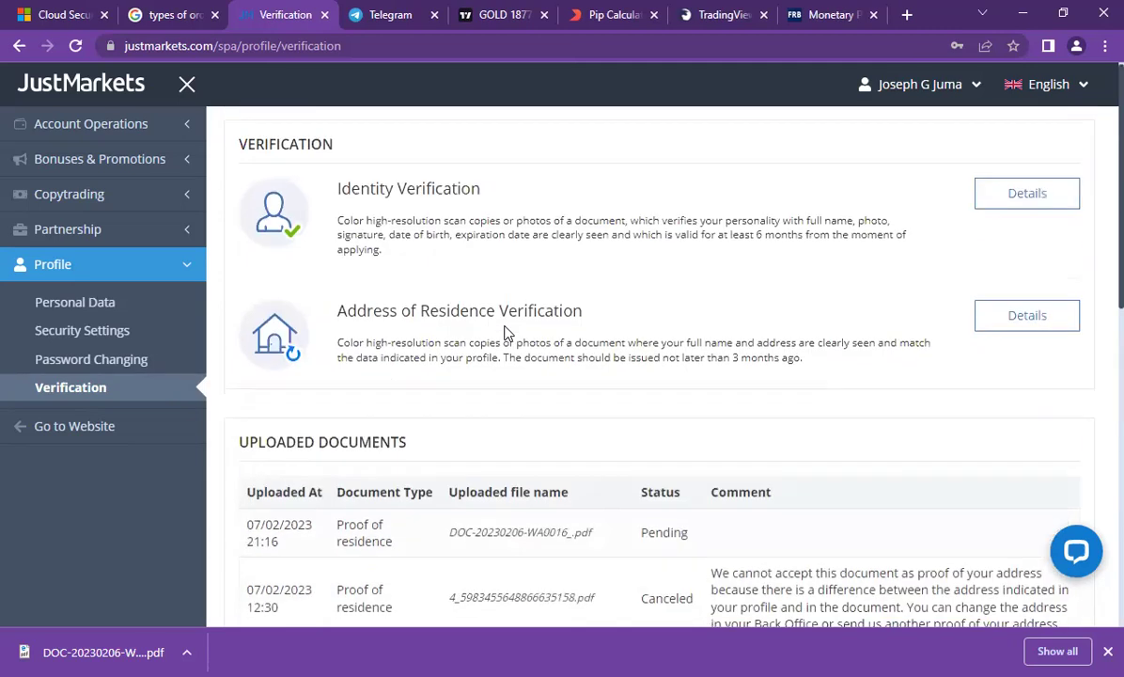